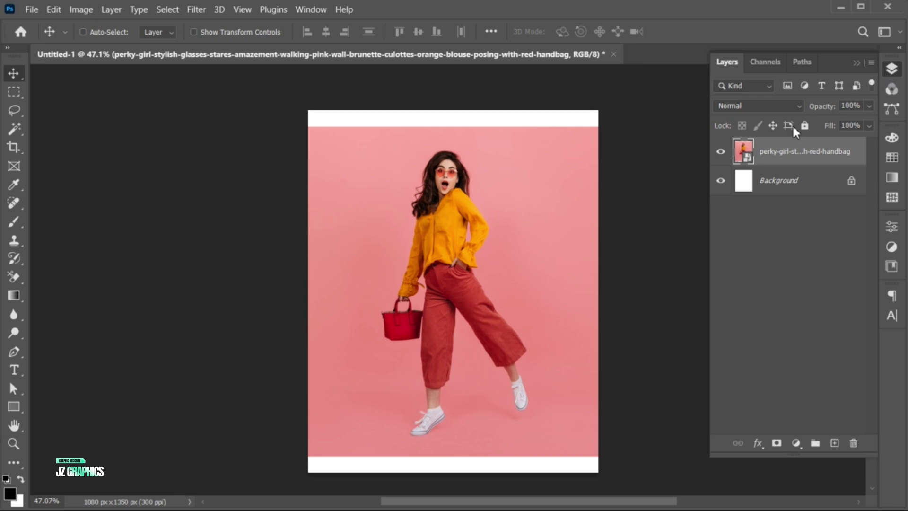
Step: Rasterize the woman's photo layer and select the white strips above and below the photo, slightly overlapping its edges
right_click(772, 152)
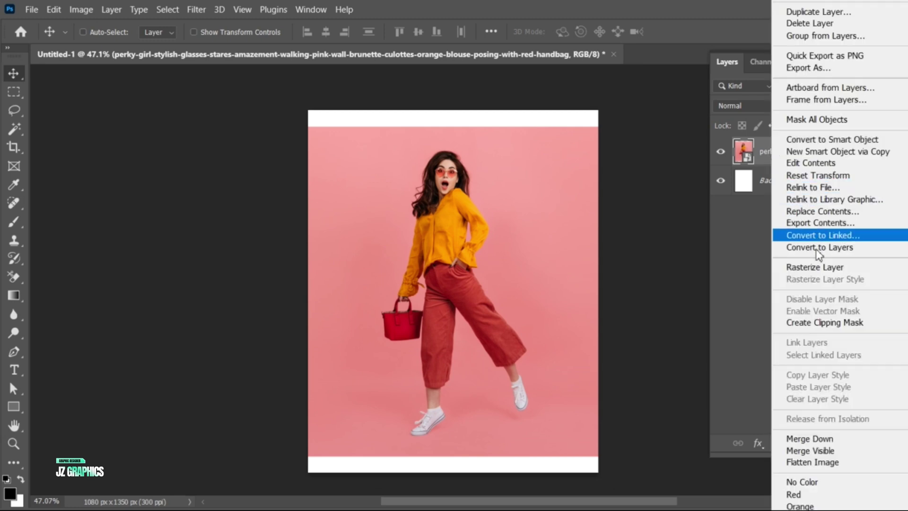
click(820, 268)
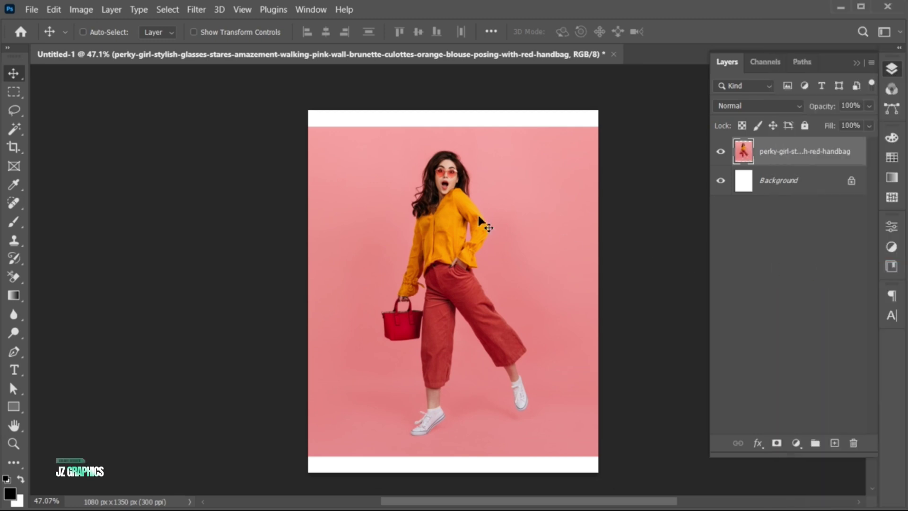
click(13, 93)
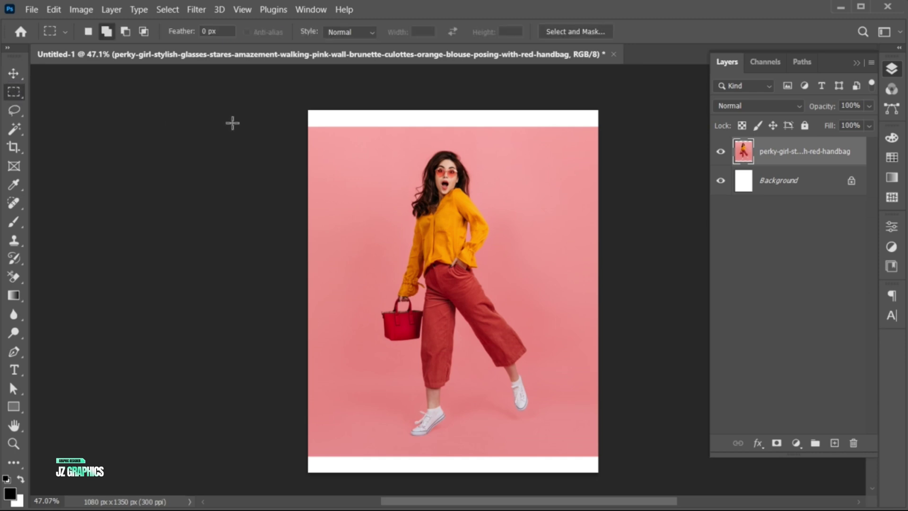
drag(304, 109, 632, 133)
drag(301, 454, 628, 479)
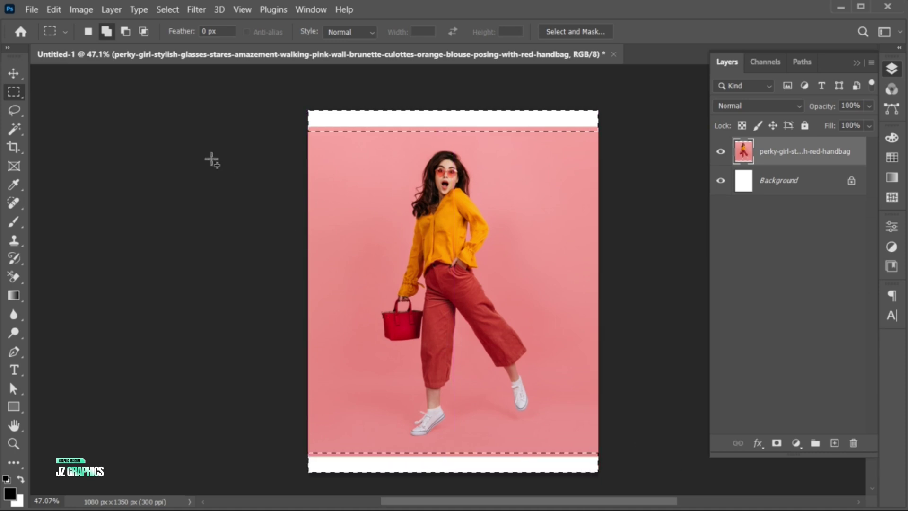
Step: Fill the selected strips with Content-Aware at Normal mode and 100% opacity, then clear the selection
click(54, 9)
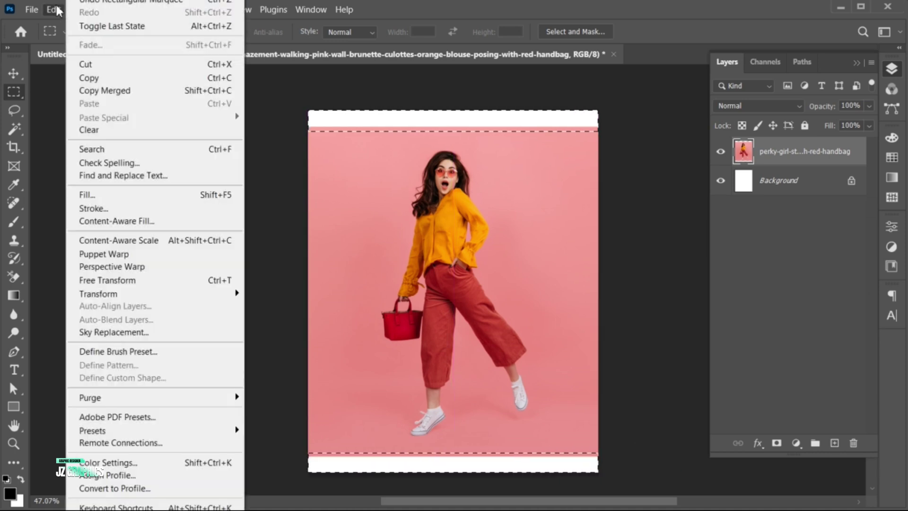
click(125, 193)
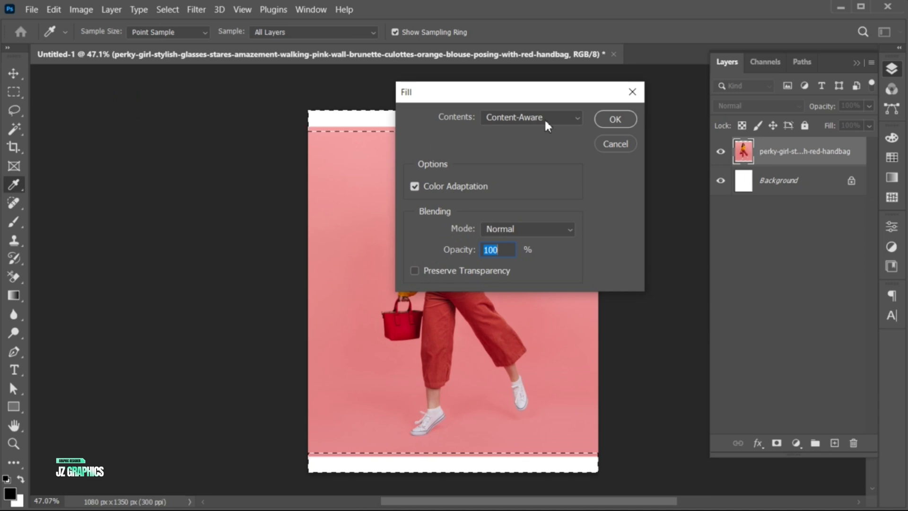
click(544, 119)
click(537, 178)
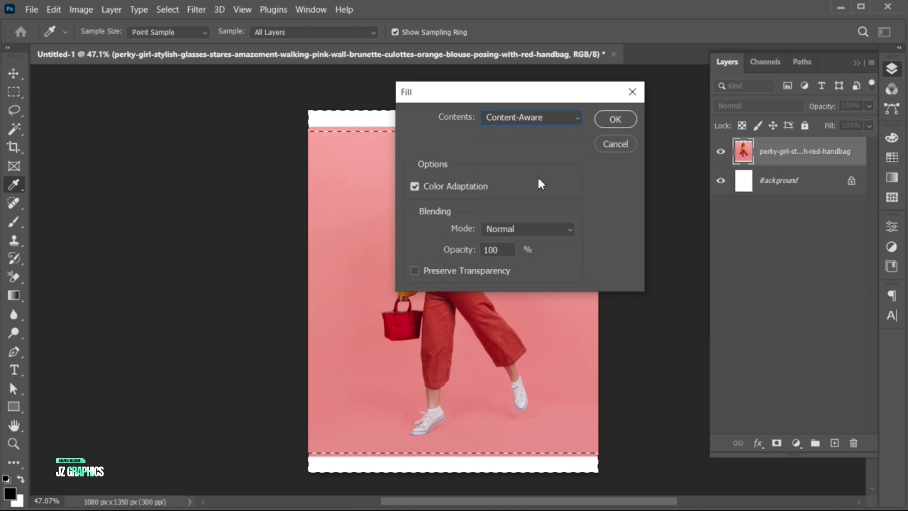
click(615, 121)
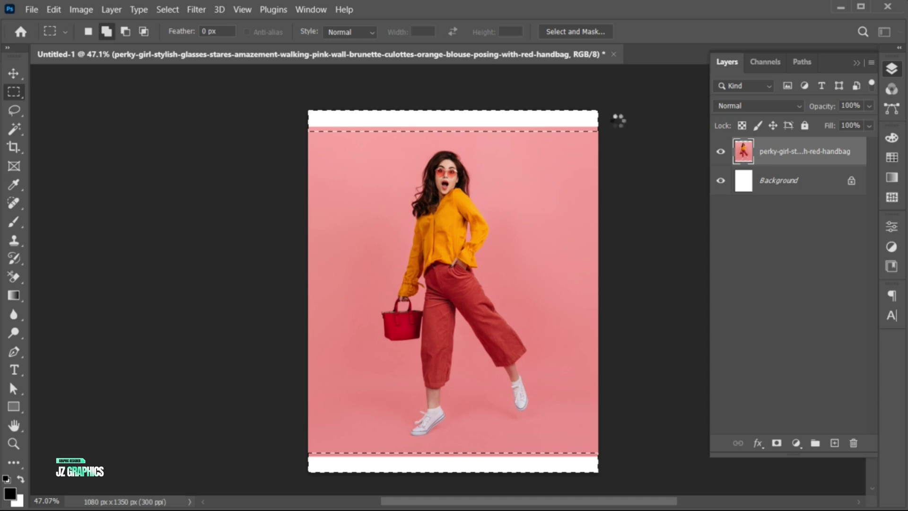
key(ctrl)
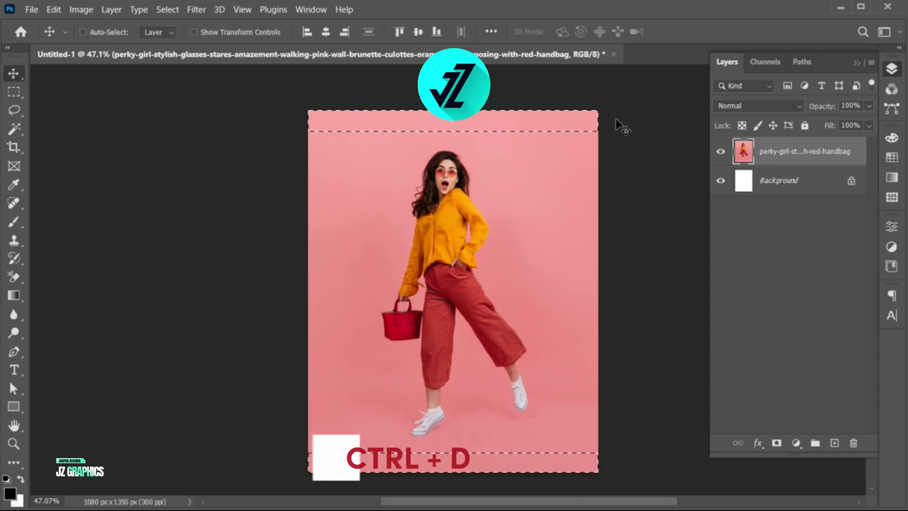
key(ctrl+d)
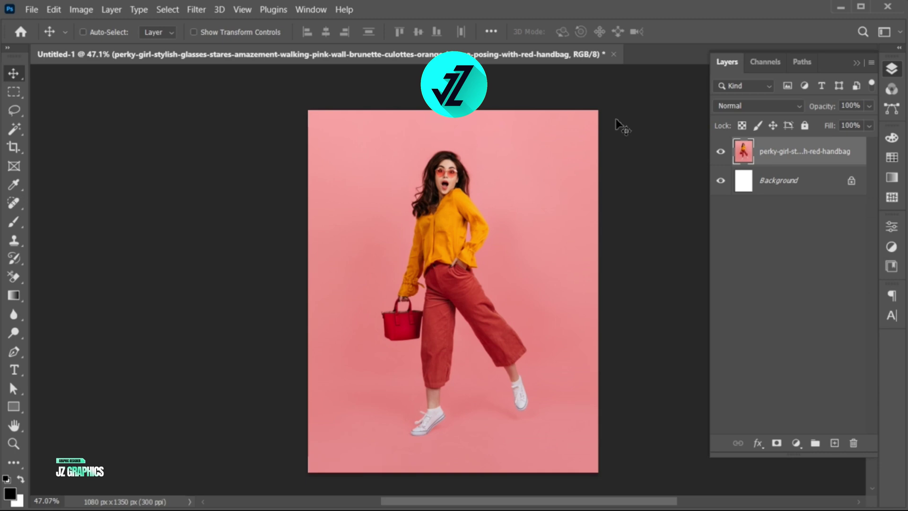
Step: Copy the woman onto her own layer using Select Subject and convert that layer to a Smart Object
scroll(619, 125, up, 1)
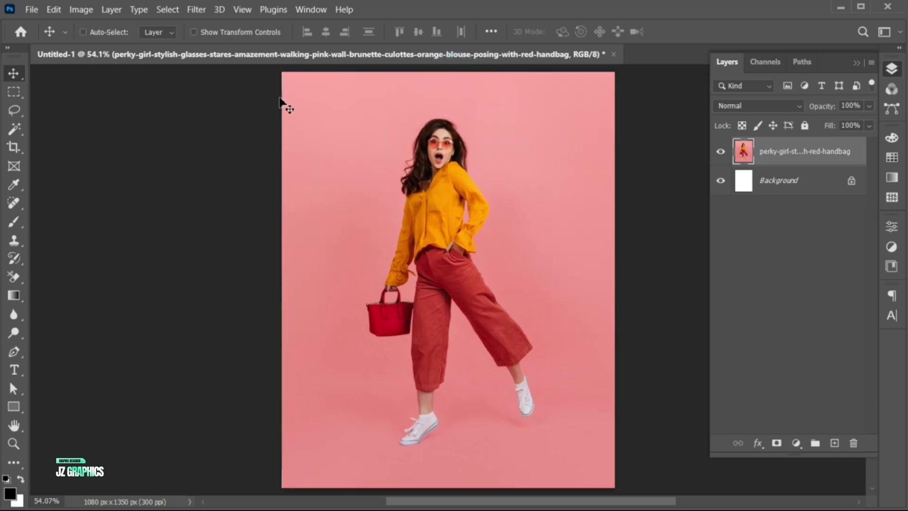
click(168, 10)
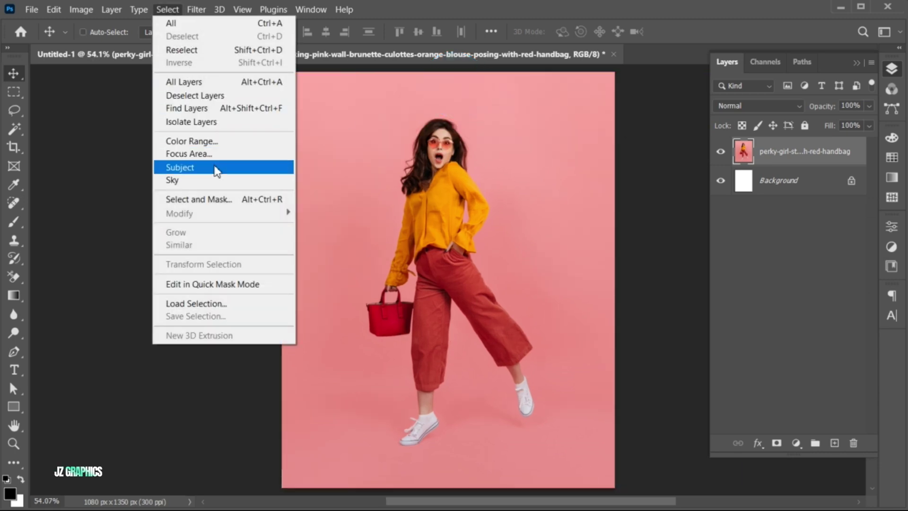
click(216, 168)
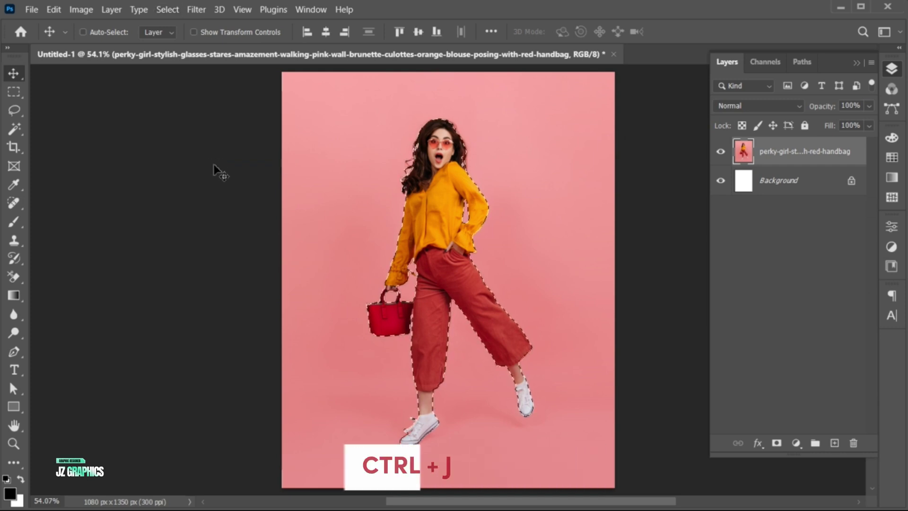
key(ctrl+j)
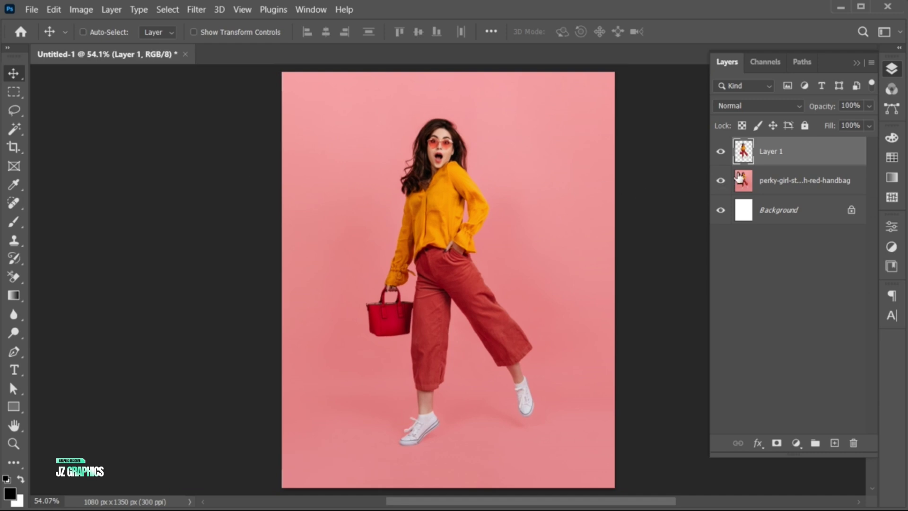
right_click(765, 153)
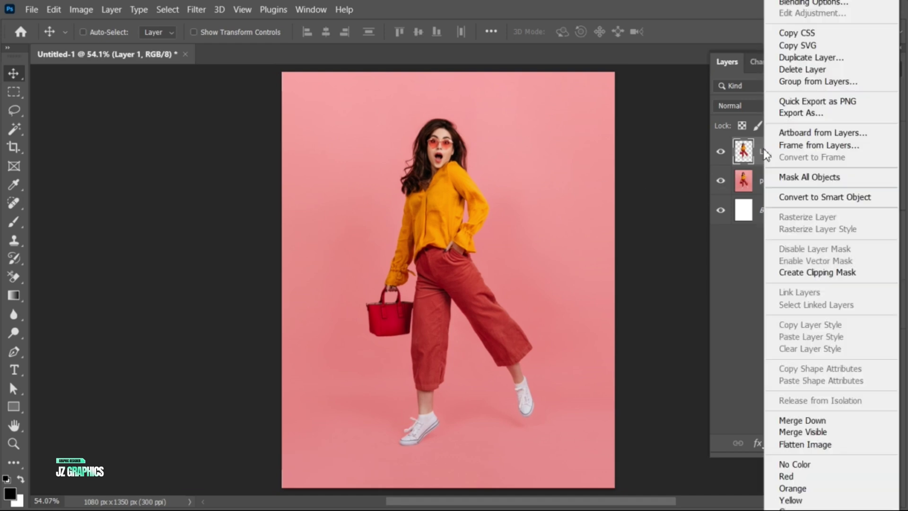
click(789, 199)
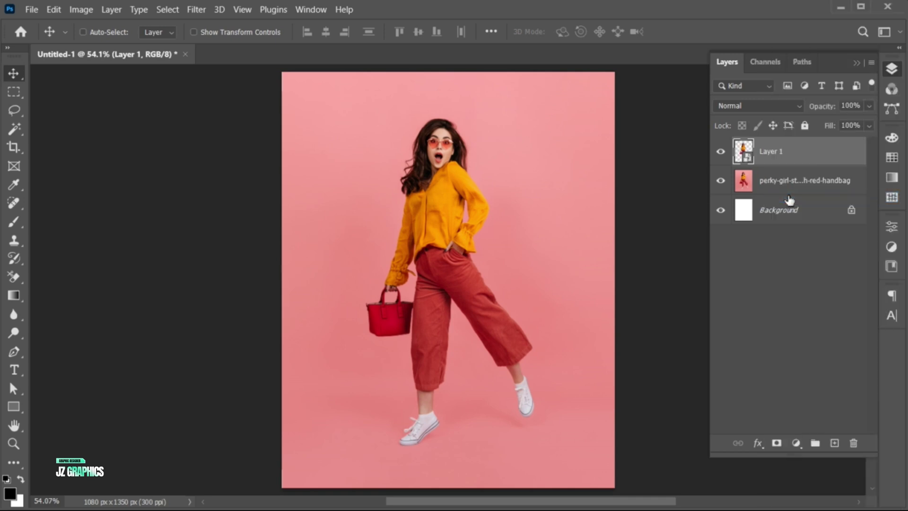
Step: Start a Path Blur on Layer 1 and shape its path as a downward-bowed curve from the thighs past the canvas's right edge
click(197, 10)
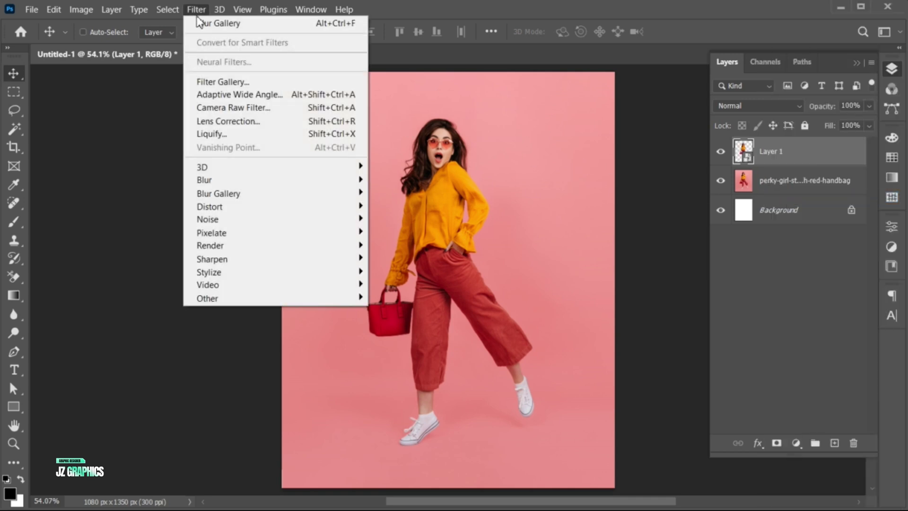
mouse_move(282, 196)
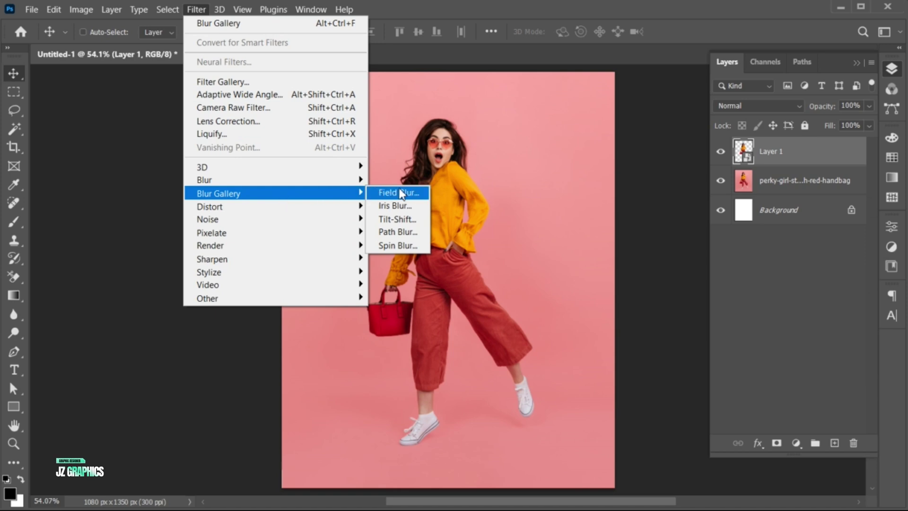
click(421, 232)
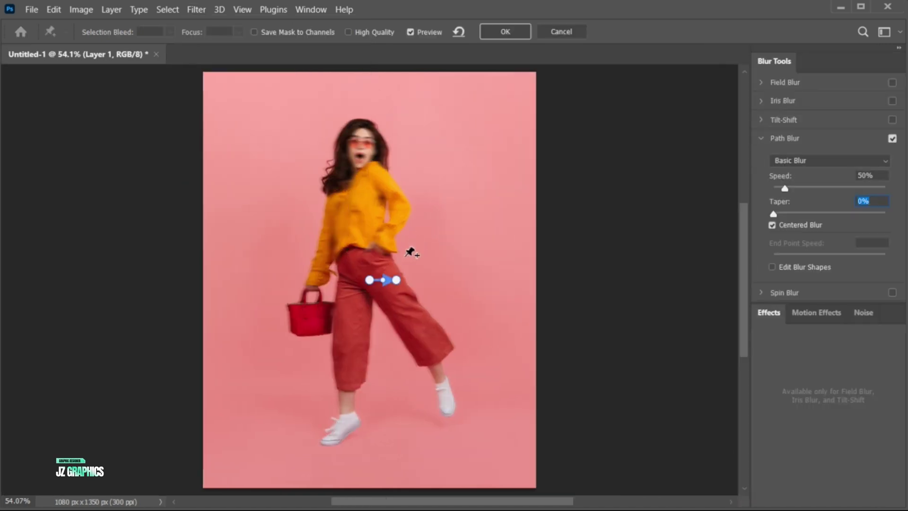
drag(397, 282, 547, 258)
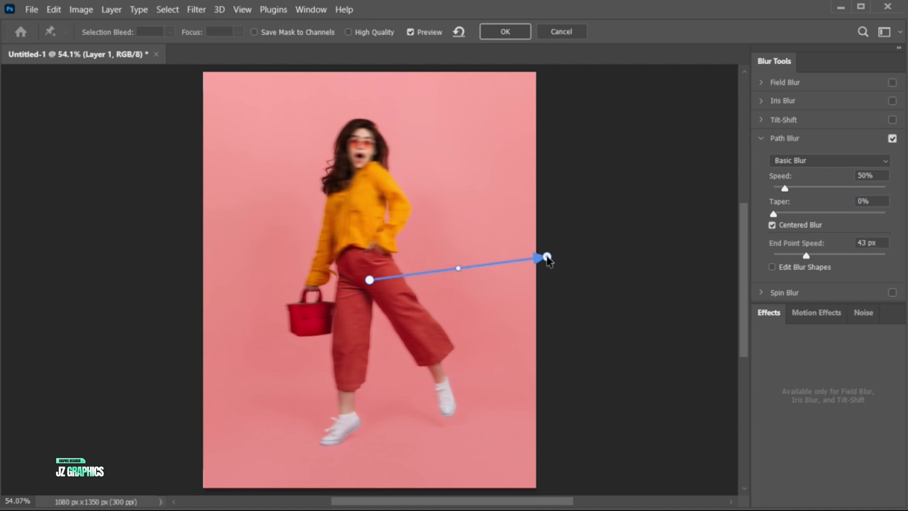
drag(460, 267, 474, 312)
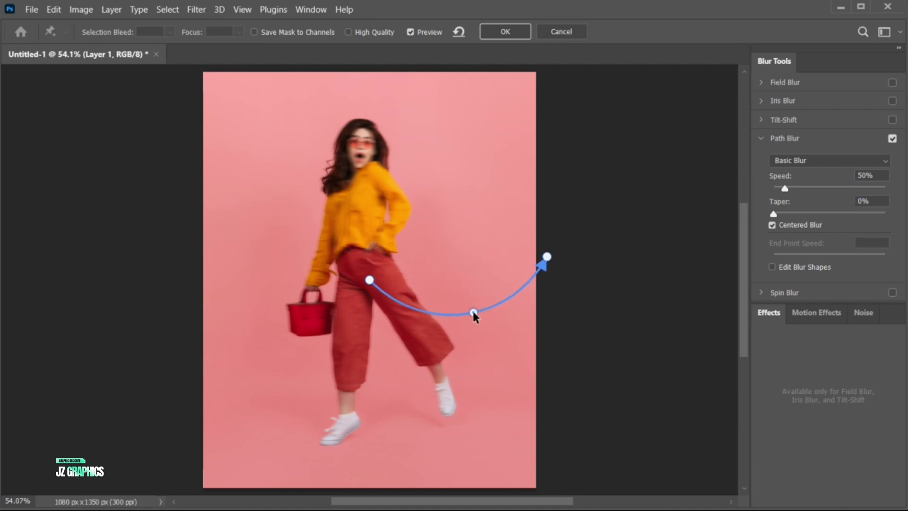
drag(373, 282, 377, 292)
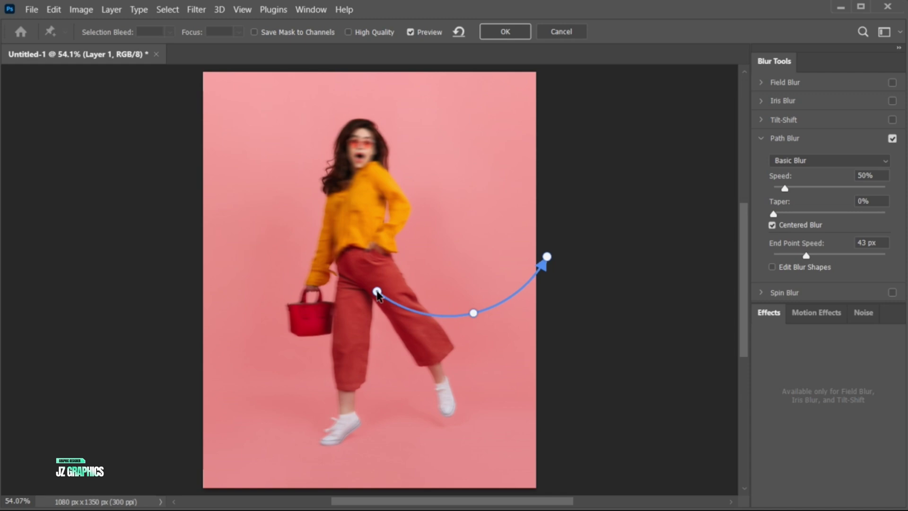
Step: Turn off Centered Blur, set Speed to 312% and Taper to 15%, and reshape the blur path into a shallower curve
click(772, 226)
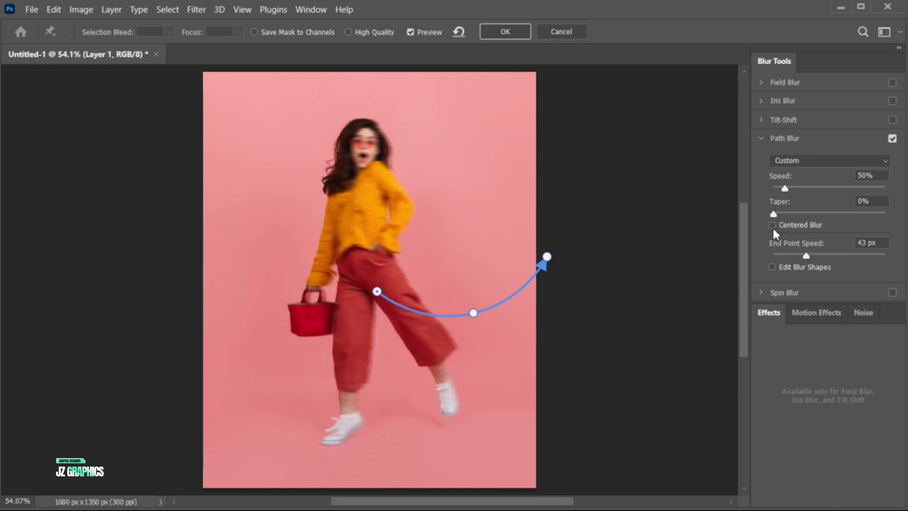
drag(791, 188, 844, 188)
drag(547, 256, 549, 278)
drag(473, 313, 473, 298)
drag(548, 278, 552, 268)
drag(377, 291, 367, 268)
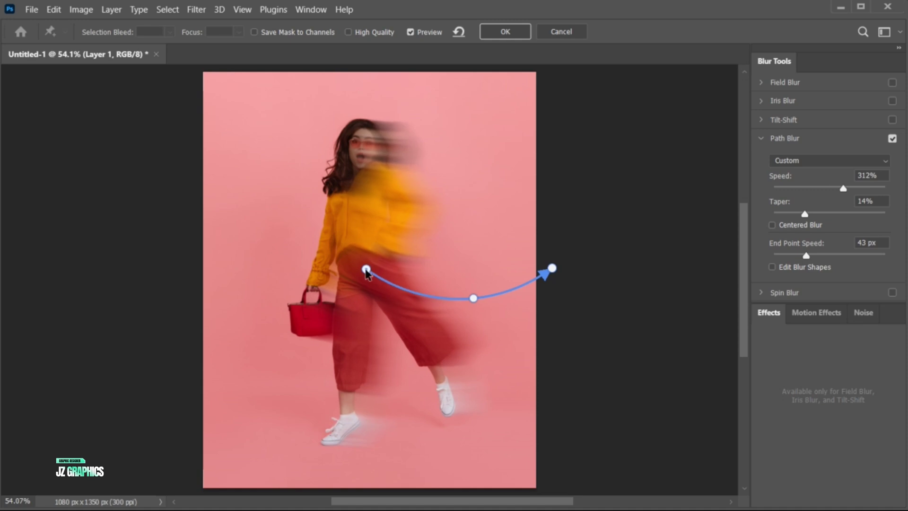
click(810, 216)
Step: Add a second blur path curving from the chest up beyond the canvas's right edge, and apply the blur with Speed at 350%
click(366, 192)
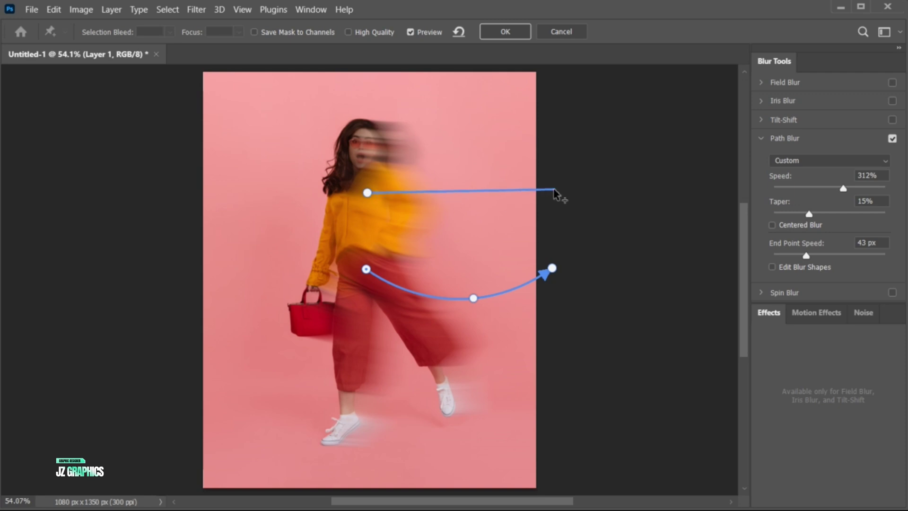
click(559, 189)
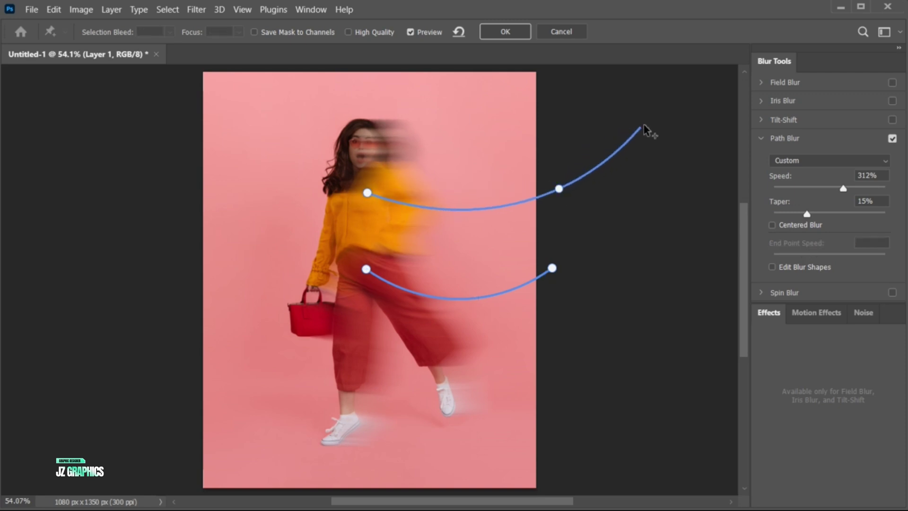
double_click(646, 122)
drag(559, 189, 551, 217)
click(367, 193)
drag(367, 193, 365, 184)
drag(551, 218, 550, 221)
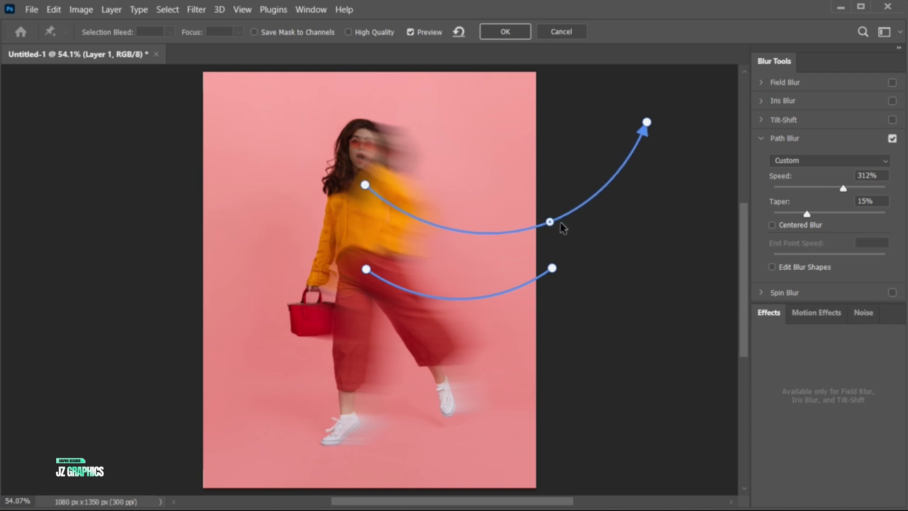
drag(843, 188, 852, 189)
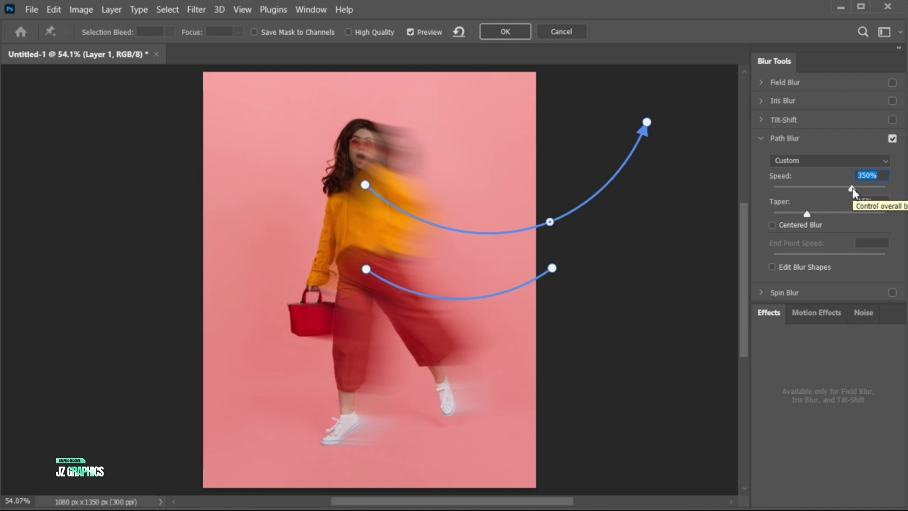
click(507, 33)
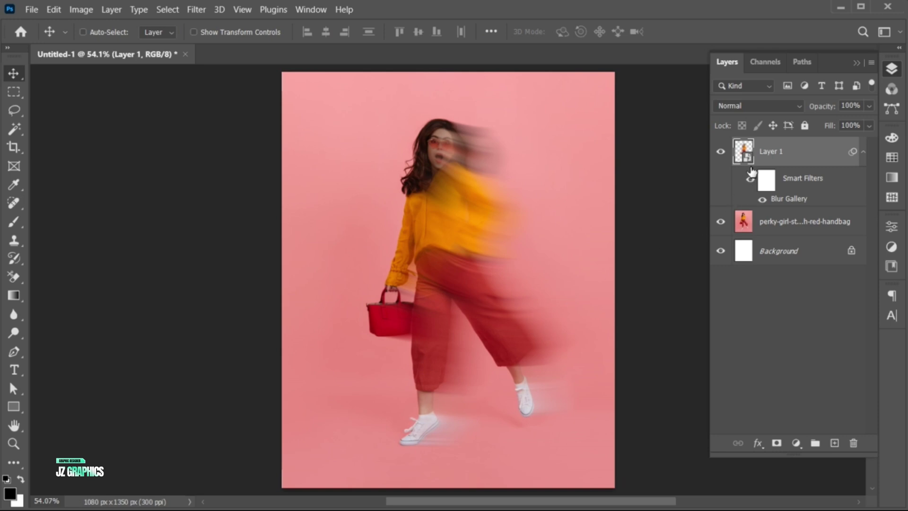
Step: Add a layer mask to Layer 1 and paint black over the woman's face with a 90 px Soft Round brush
click(776, 443)
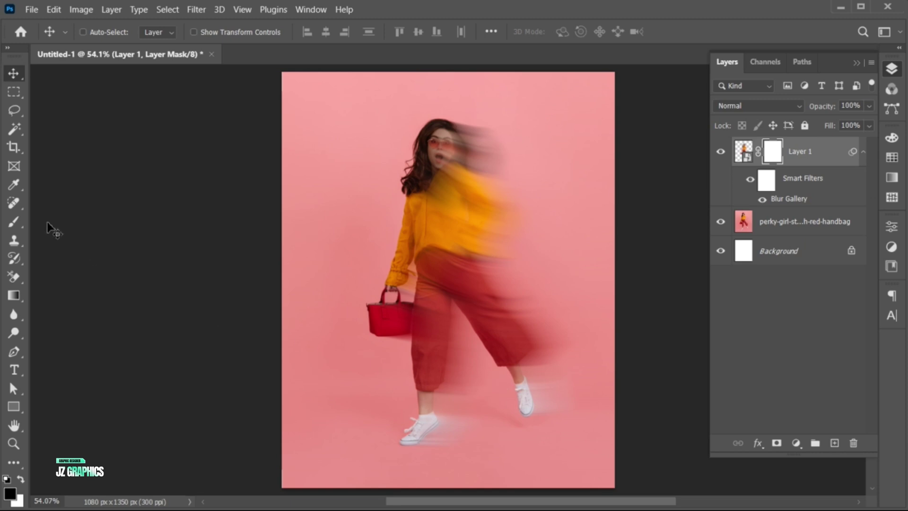
click(14, 222)
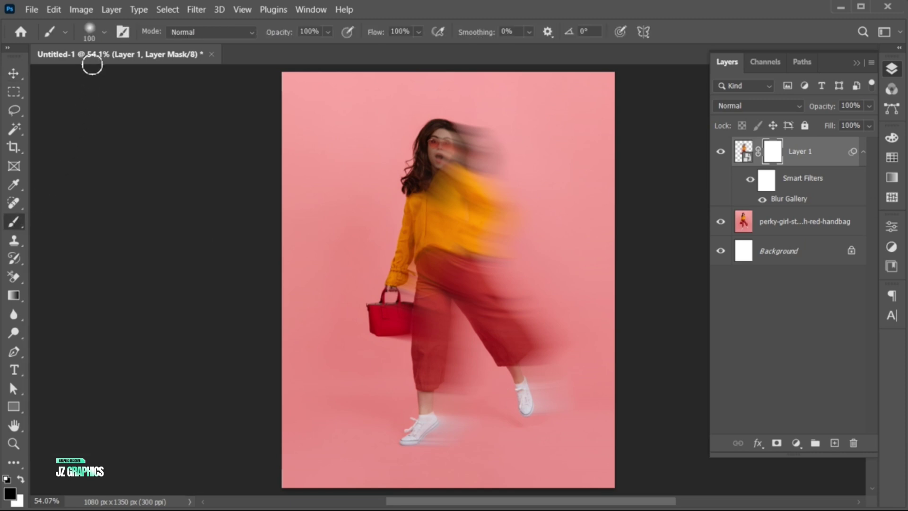
click(104, 34)
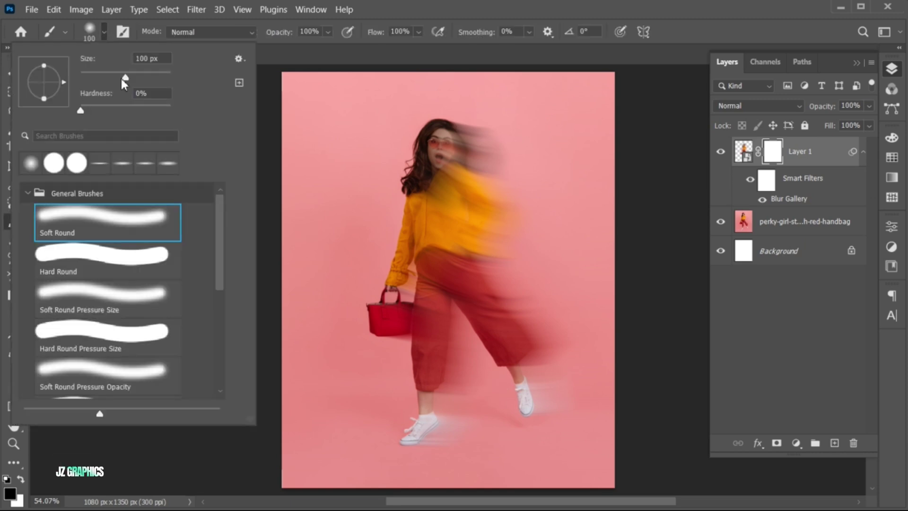
click(104, 33)
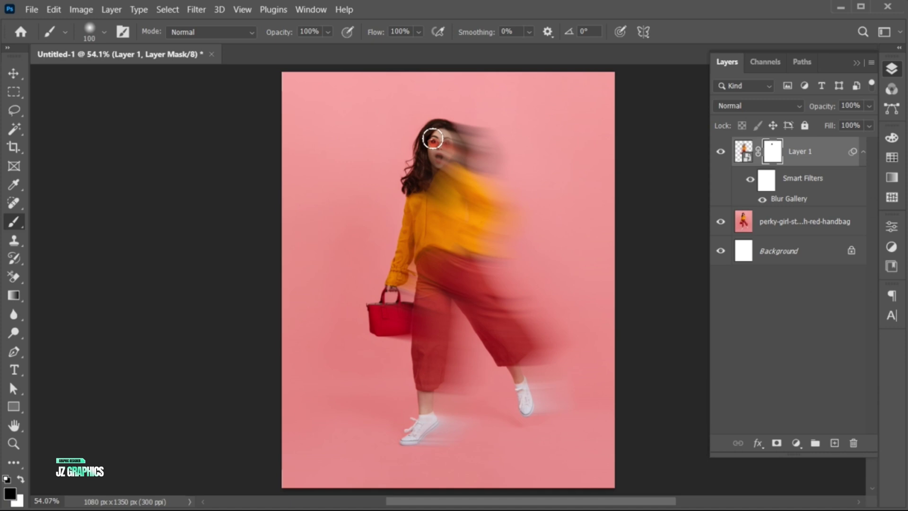
key(bracketleft)
mouse_move(432, 138)
mouse_down()
mouse_move(438, 158)
mouse_move(429, 133)
mouse_move(417, 149)
mouse_up()
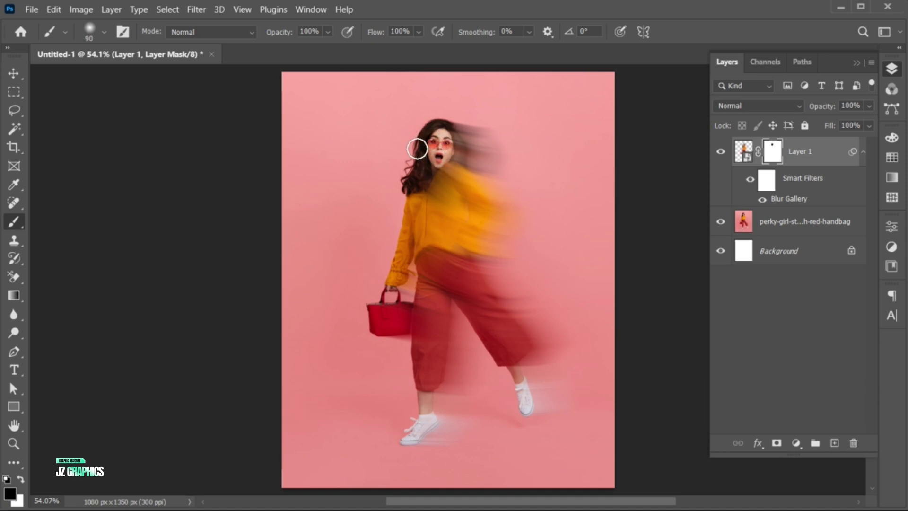
key(v)
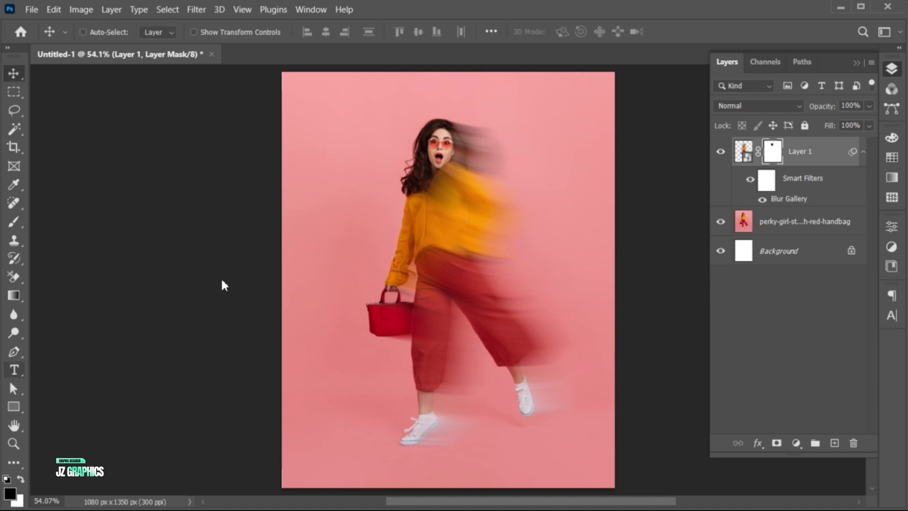
Step: Add a "MODEL SHOOT" text line in Poppins Bold and place it across the woman's waist
key(t)
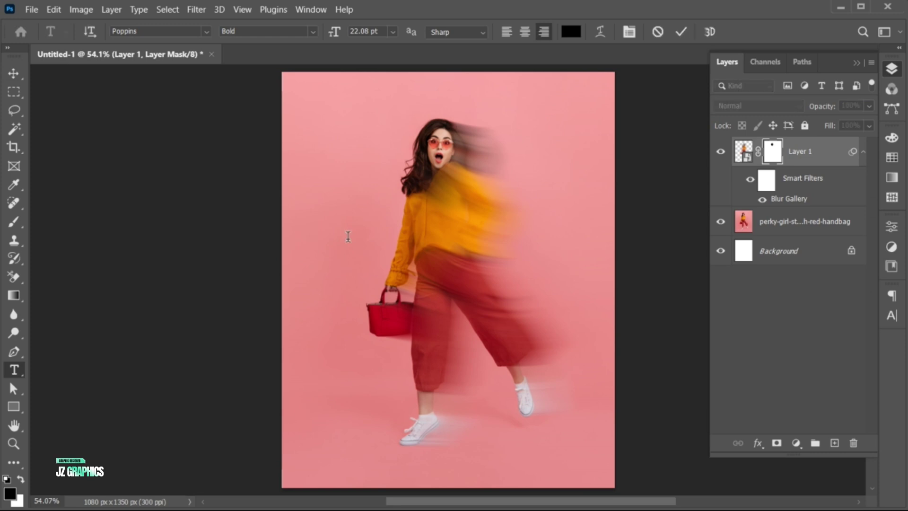
click(348, 236)
text(MODEL SHOOT)
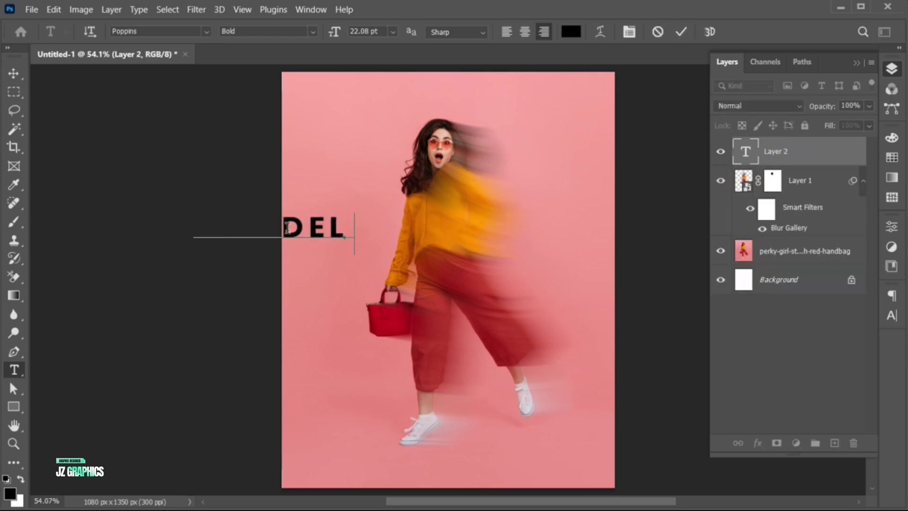
key(ctrl+Return)
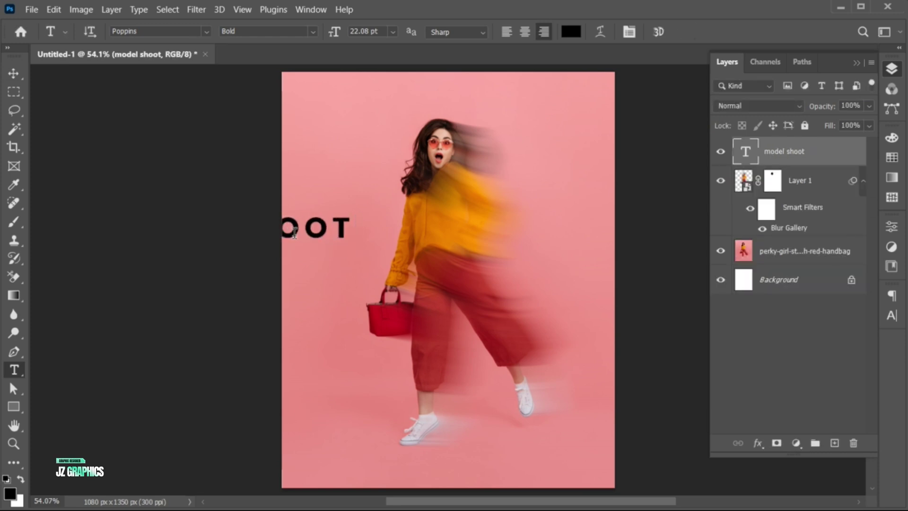
key(v)
drag(299, 239, 536, 280)
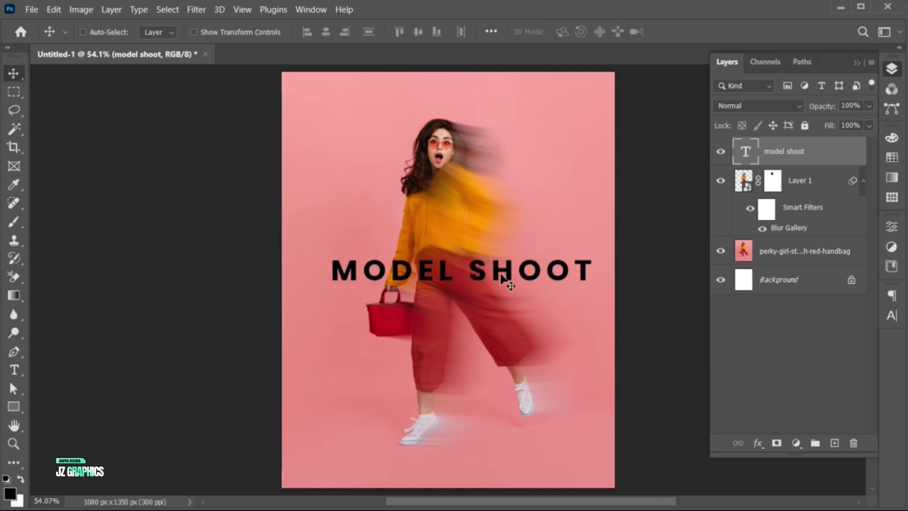
Step: Change the MODEL SHOOT text's font style to ExtraBold
double_click(501, 274)
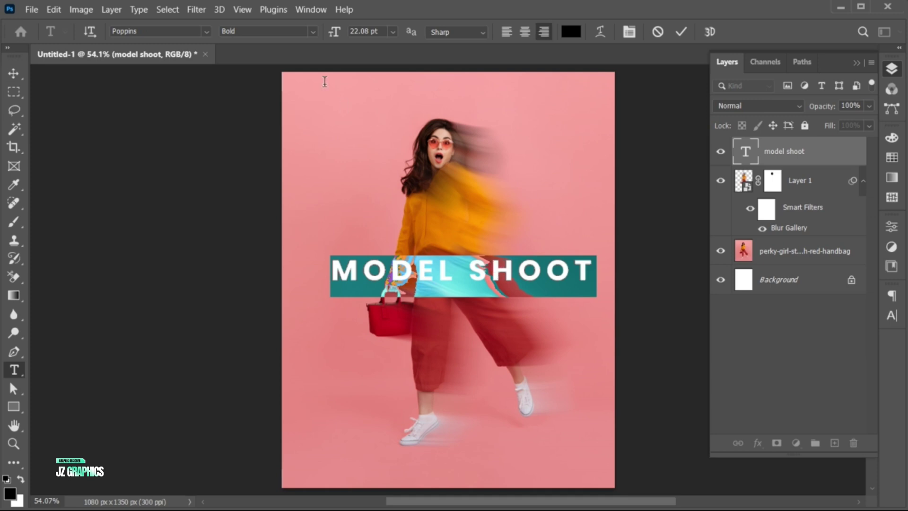
click(305, 31)
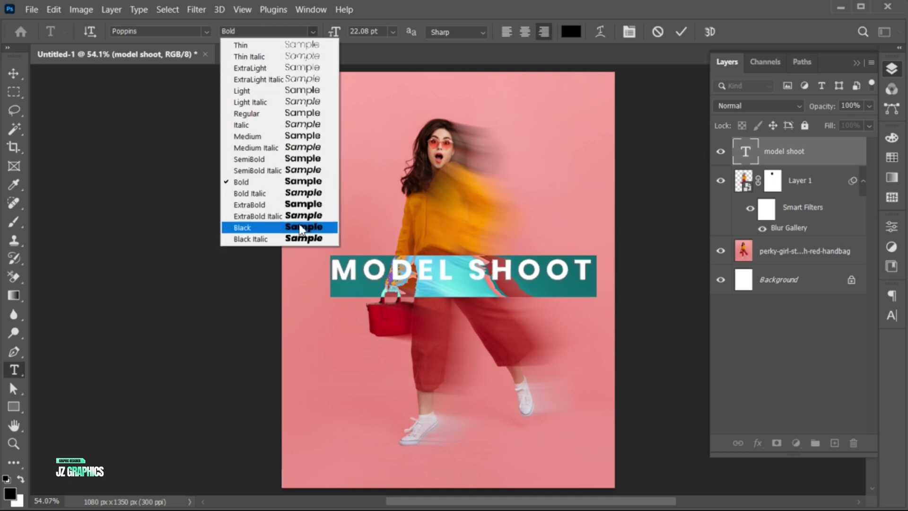
click(298, 207)
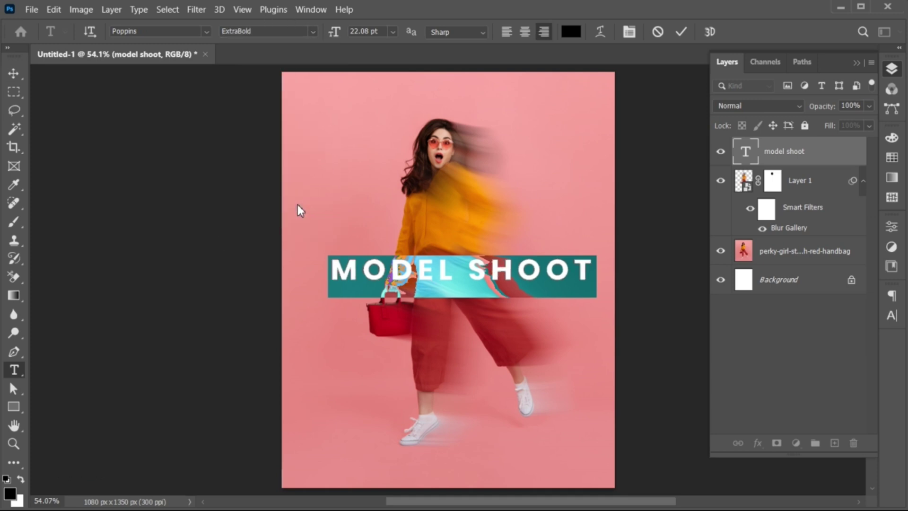
Step: Tighten the MODEL SHOOT text's tracking to -30
click(889, 318)
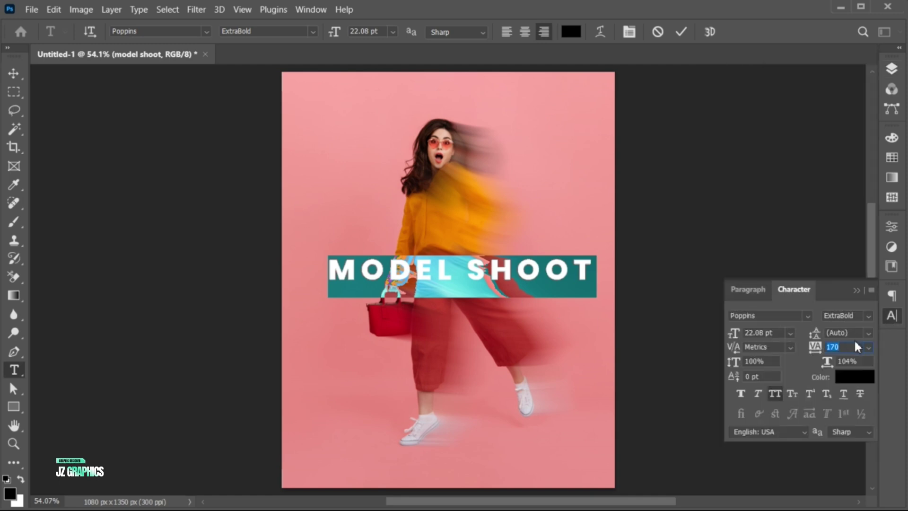
key(Down)
key(Down)
key(Down)
key(Down)
key(Down)
key(Down)
key(Down)
key(Down)
key(Down)
key(Down)
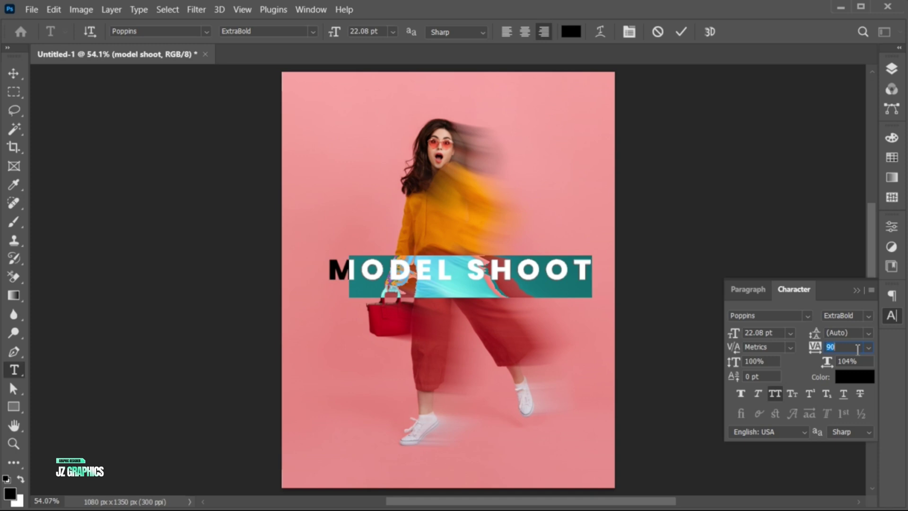
key(Down)
key(Down)
key(Down)
key(Down)
key(Down)
key(Down)
key(Down)
key(Down)
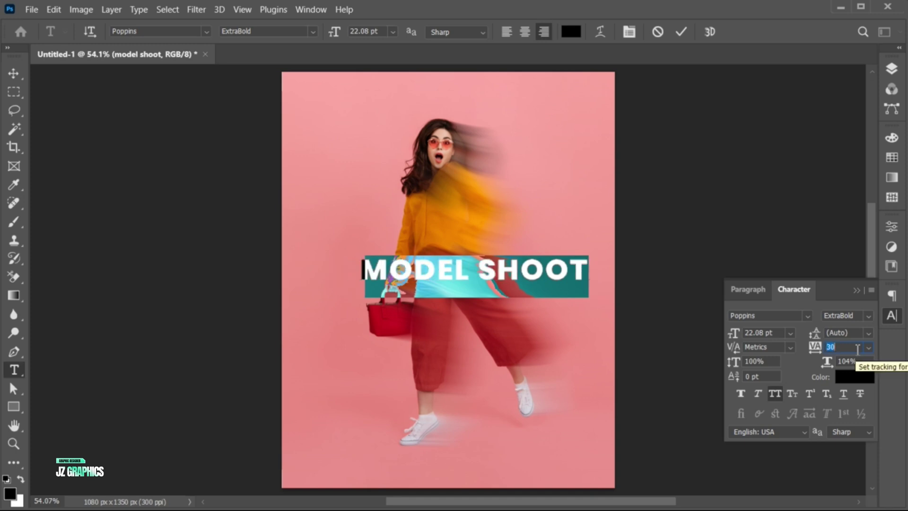
key(Down)
key(Down)
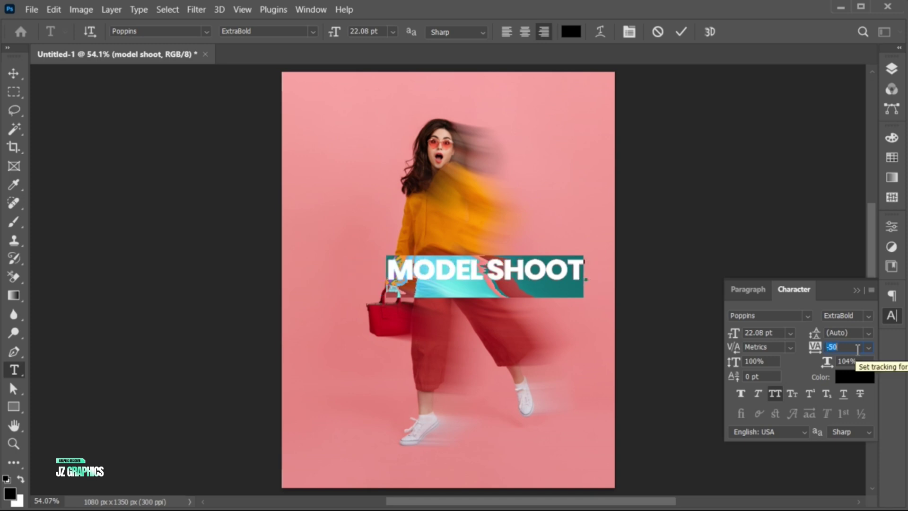
key(Up)
key(Up)
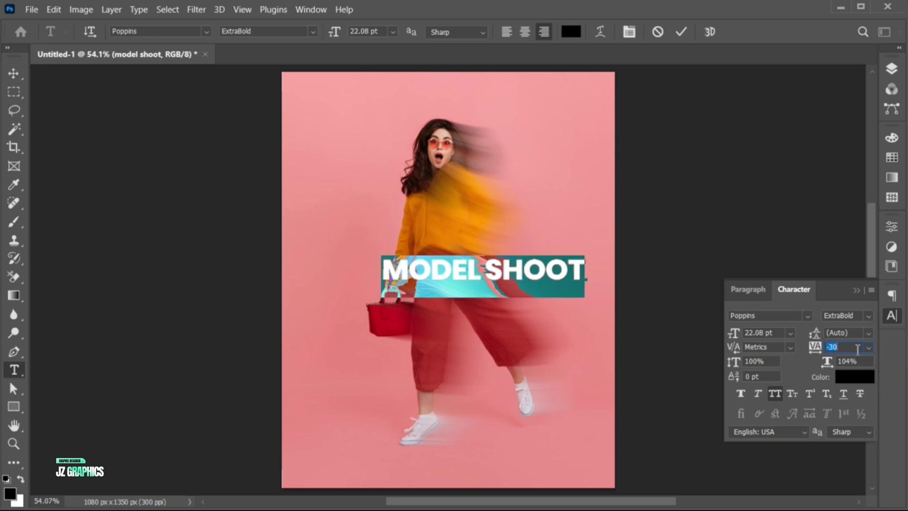
Step: Recolor the MODEL SHOOT text with red a20822 sampled from the handbag and commit the text edit
click(854, 376)
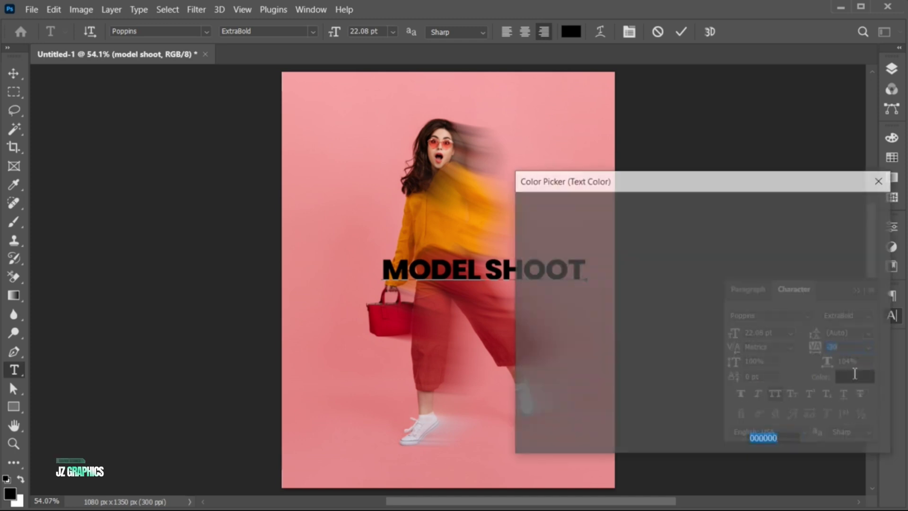
click(404, 305)
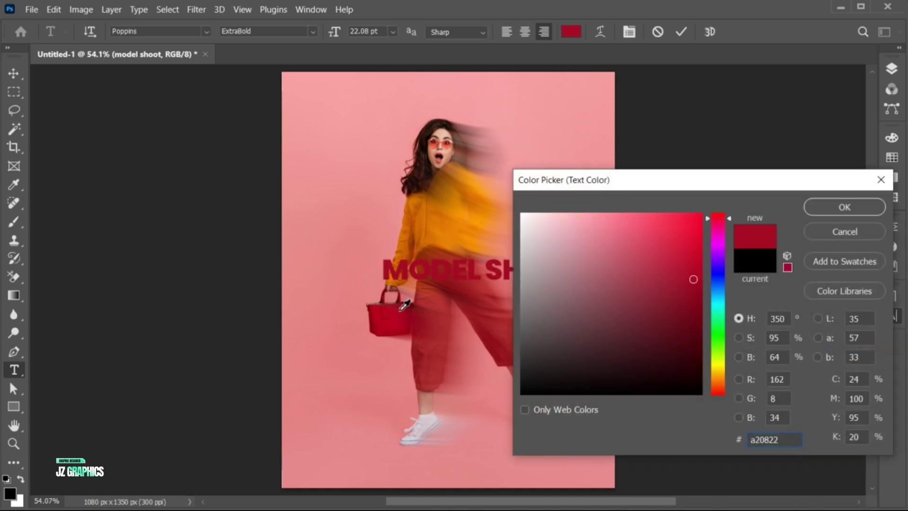
click(861, 208)
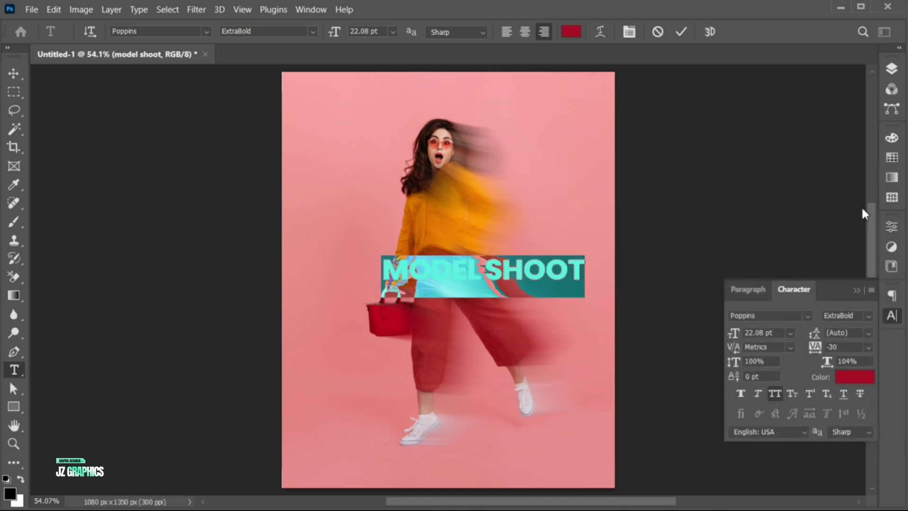
click(679, 40)
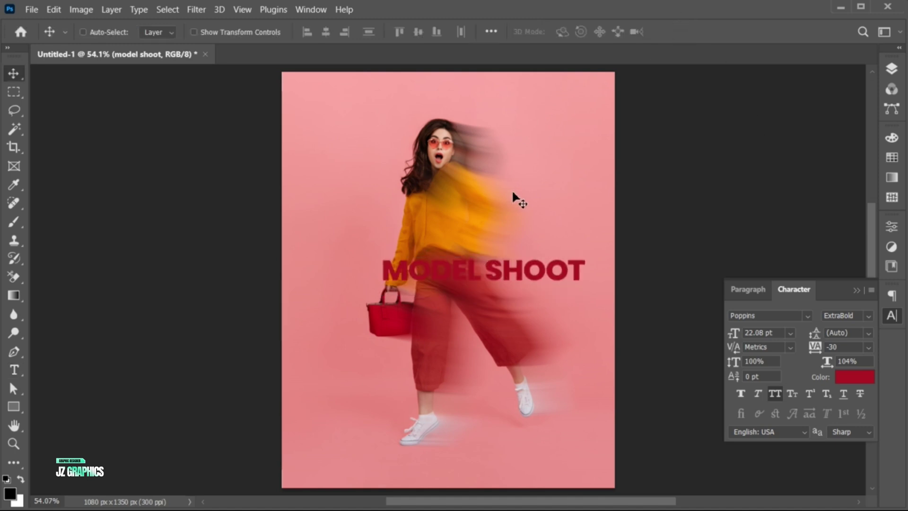
Step: Move MODEL SHOOT up over the chest, duplicate it directly below, and change the copy's wording to "POSTER DESIGN"
drag(500, 274, 478, 256)
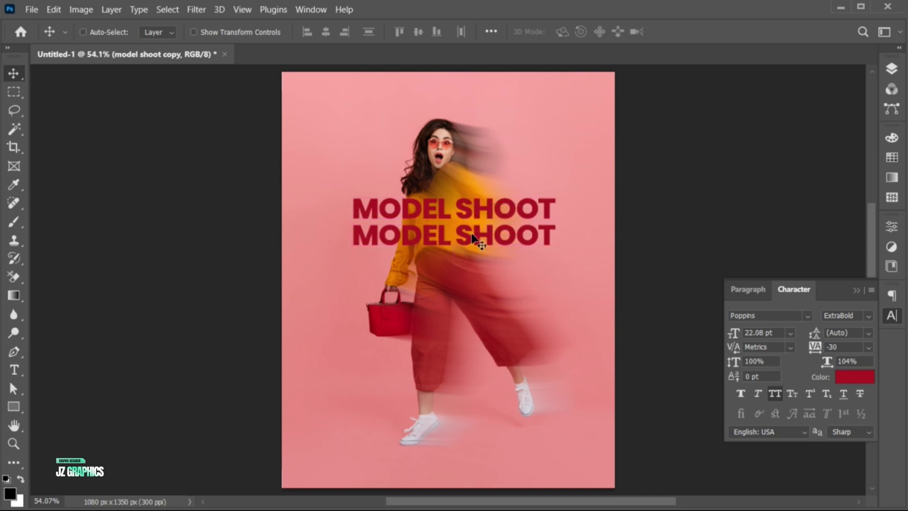
double_click(476, 238)
text(POSTER D)
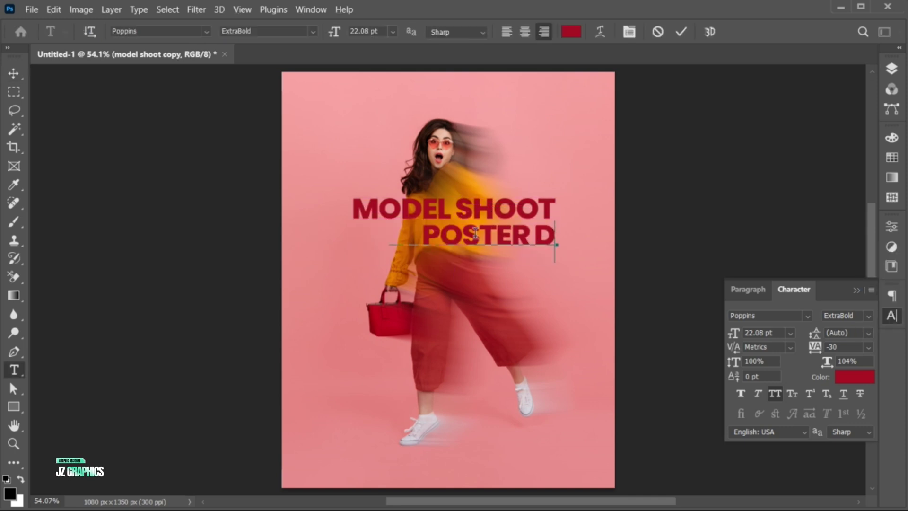
text(ESIGN)
Step: Set the POSTER DESIGN text to 13 pt with the Medium font style
key(ctrl+a)
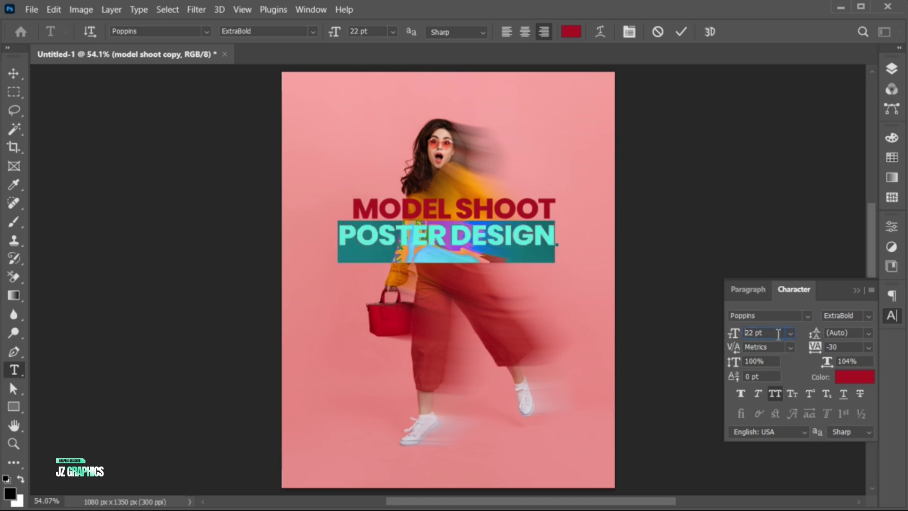
key(Down)
key(Down)
key(Down)
key(Down)
key(Down)
key(Down)
key(Down)
key(Down)
key(Down)
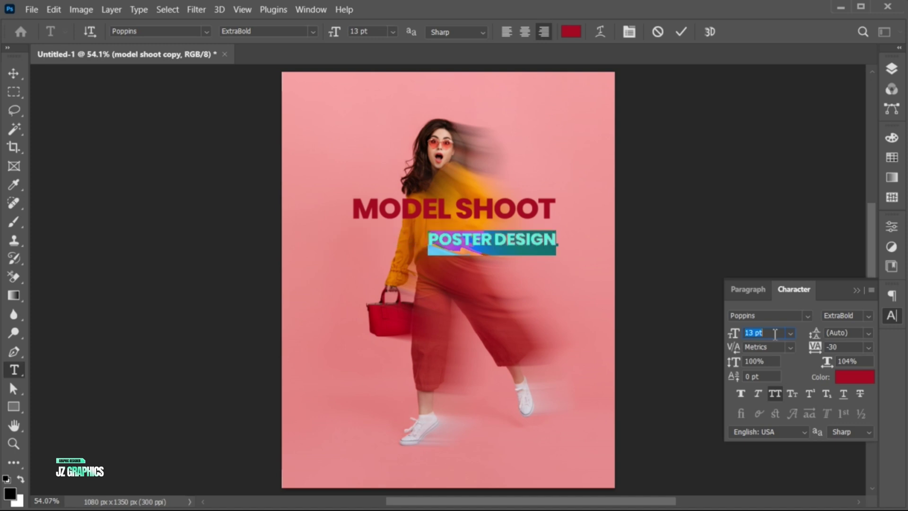
click(870, 316)
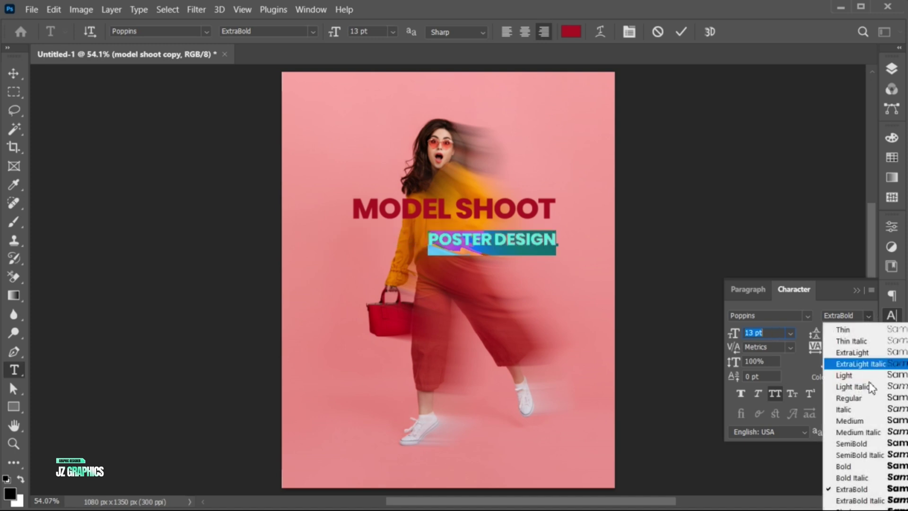
click(863, 419)
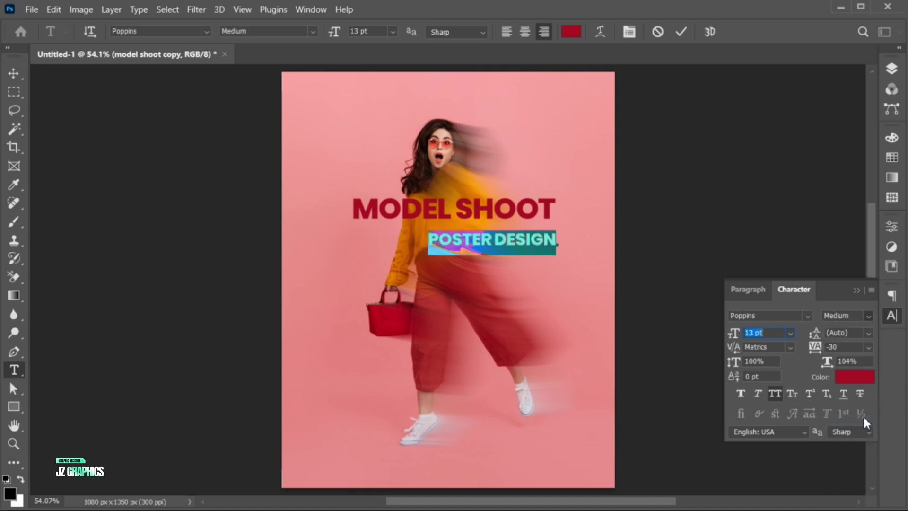
Step: Set the POSTER DESIGN text's tracking to 190 and its font size to 11 pt
click(846, 347)
key(Up)
key(Up)
key(Up)
key(Up)
key(Up)
key(Up)
key(Up)
key(Up)
key(Up)
key(Up)
key(Up)
key(Up)
key(Up)
key(Up)
key(Up)
key(Up)
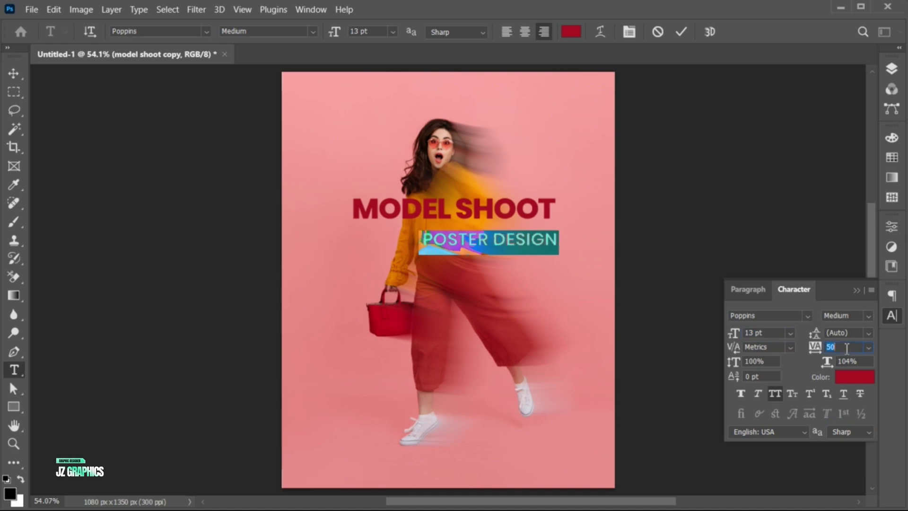
key(Up)
key(Up)
key(Up)
key(Up)
key(Up)
key(Up)
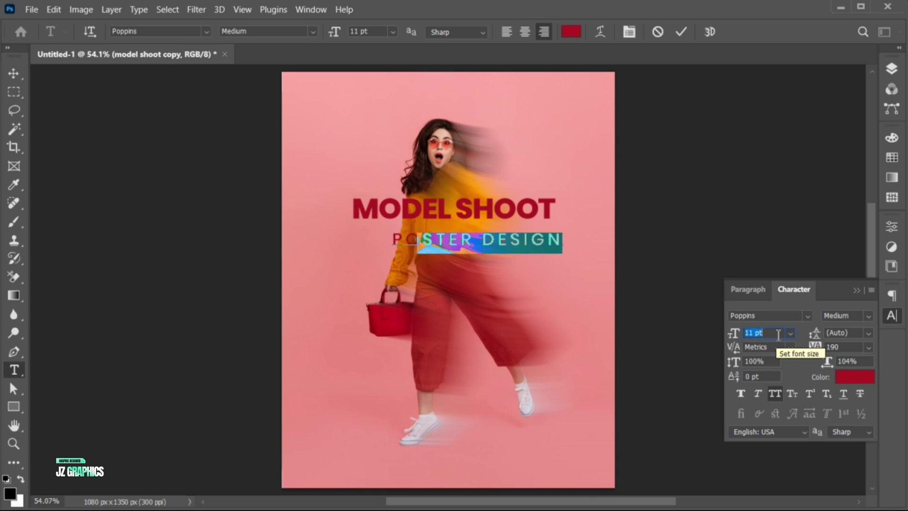
key(Down)
Step: Recolor POSTER DESIGN dark red 6e1018, based on the trousers' red, and place it left-aligned just beneath MODEL SHOOT
click(846, 377)
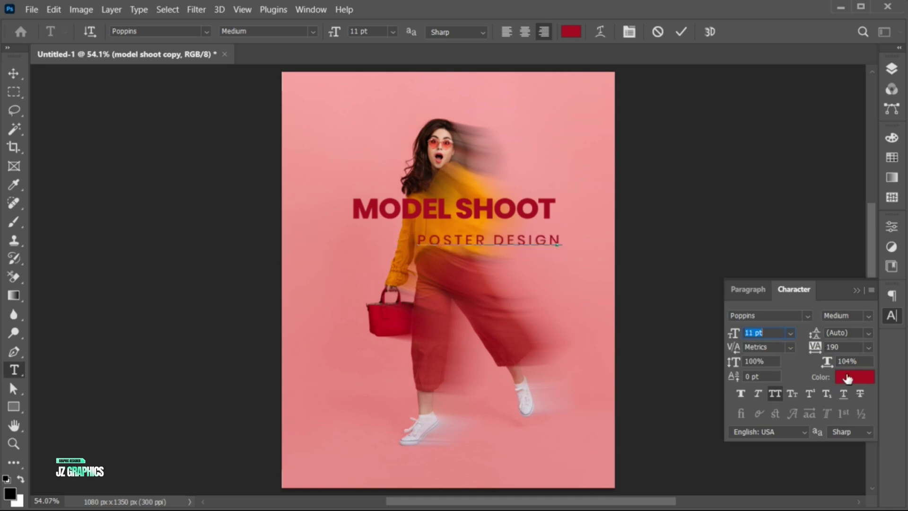
click(429, 326)
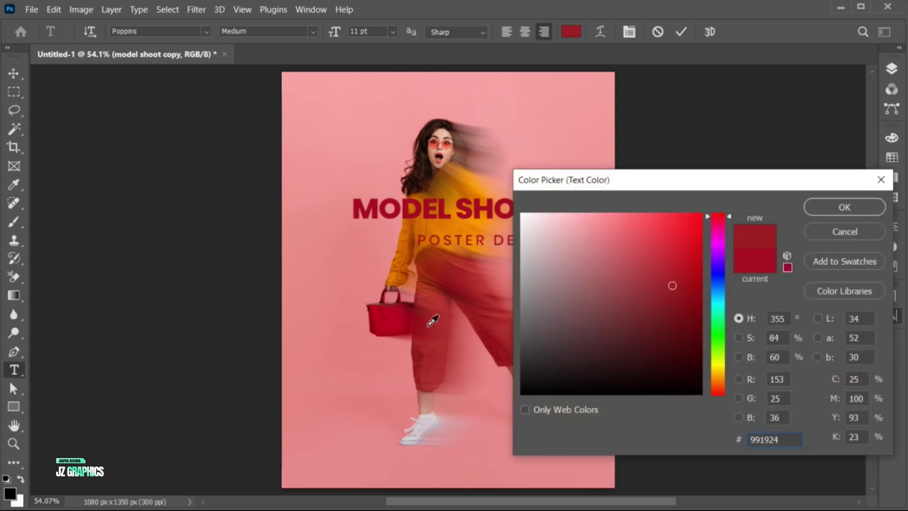
click(673, 286)
drag(674, 306, 678, 318)
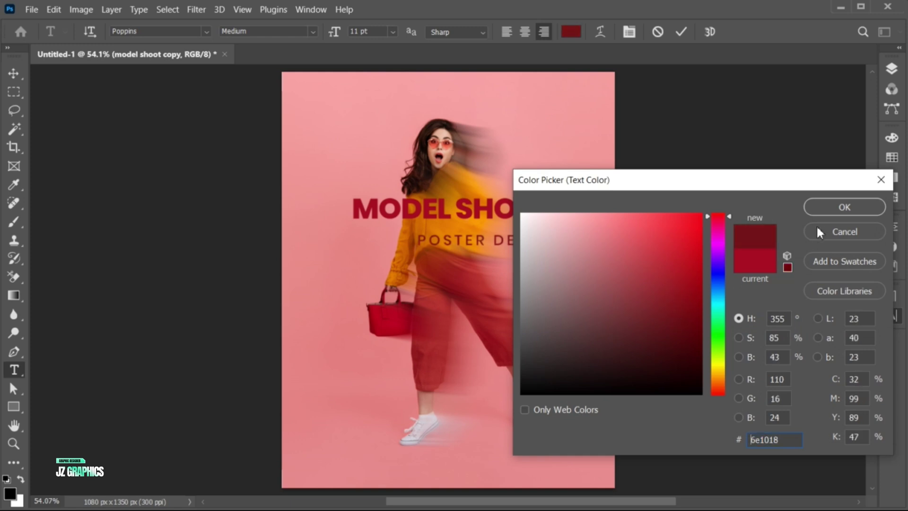
click(834, 205)
click(681, 32)
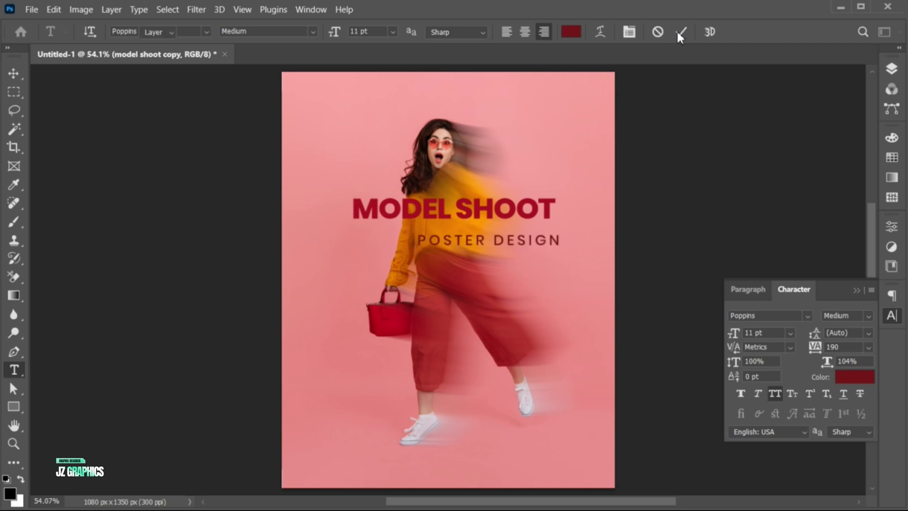
key(v)
drag(501, 246, 435, 237)
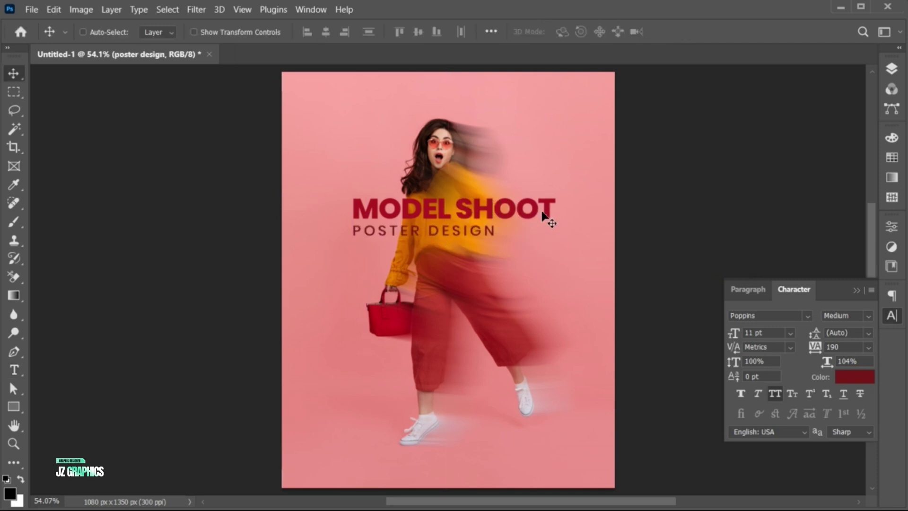
Step: Scale down both text layers together and rotate them 90° counterclockwise, placing them vertically in the canvas's upper-left corner
click(892, 69)
shift+click(799, 187)
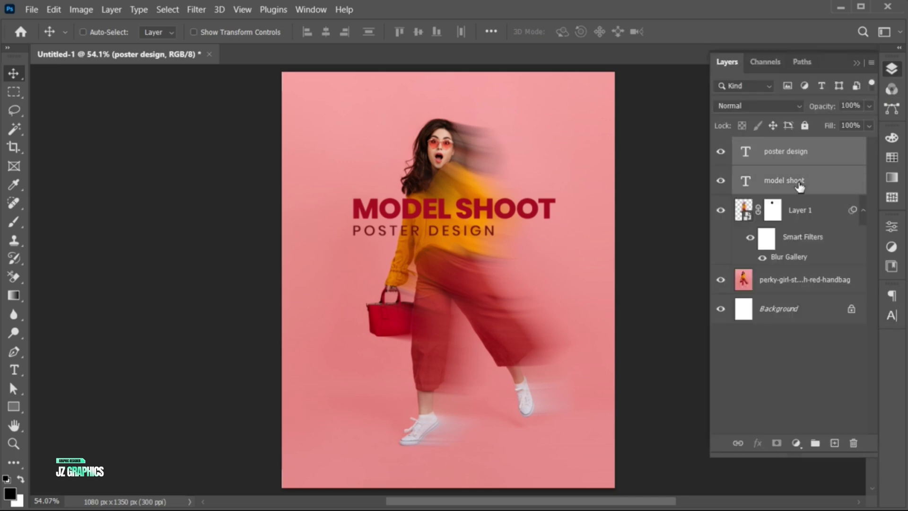
drag(538, 211, 465, 166)
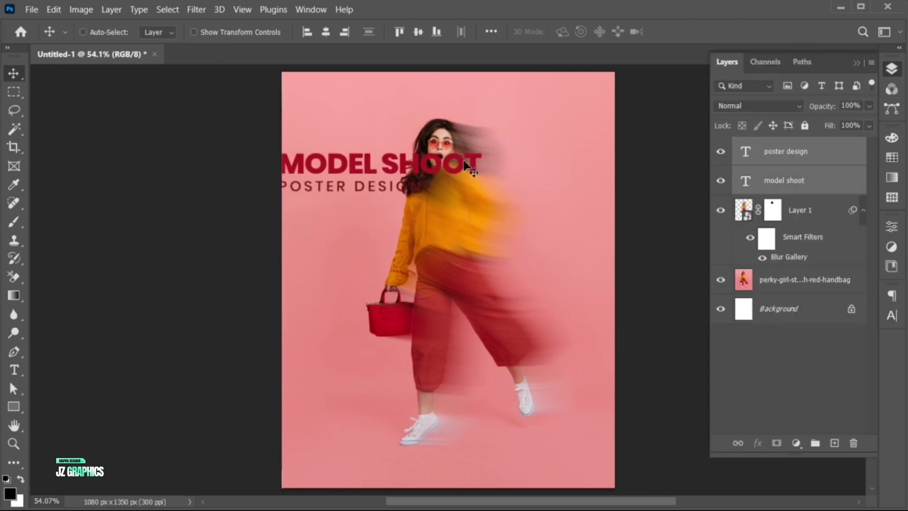
key(ctrl+y)
key(ctrl+t)
drag(492, 143, 312, 96)
drag(331, 297, 321, 272)
drag(311, 239, 301, 199)
key(Return)
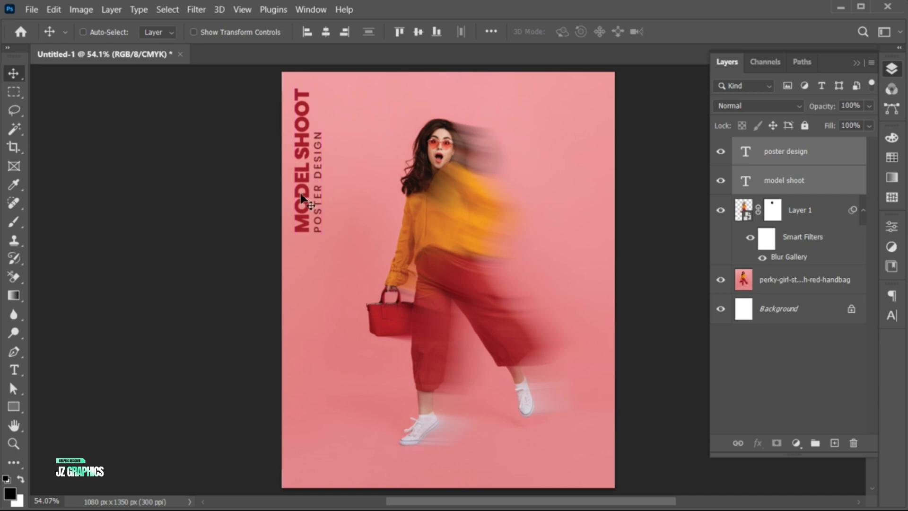
Step: Duplicate the vertical POSTER DESIGN text and rotate the copy 90° to horizontal beside the woman's blurred shoulder
click(810, 159)
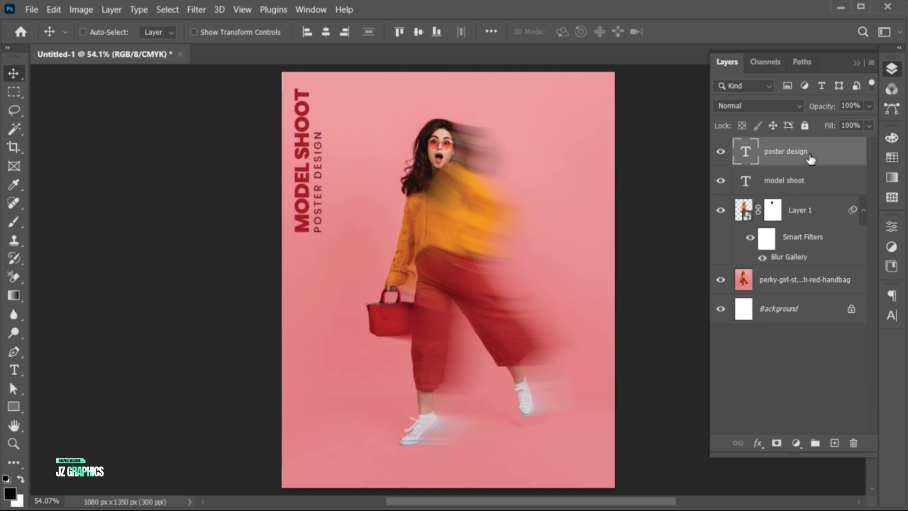
drag(318, 209, 563, 170)
key(ctrl+t)
drag(541, 127, 578, 194)
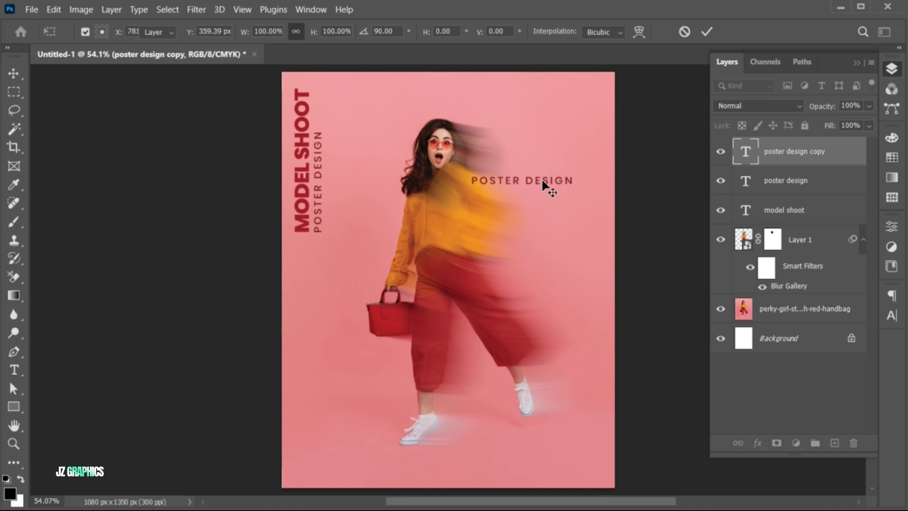
key(Return)
Step: Replace the horizontal POSTER DESIGN copy's text with JZ GRAPHICS and set it in Poppins Bold
double_click(544, 182)
text(JZ GRAPHICS)
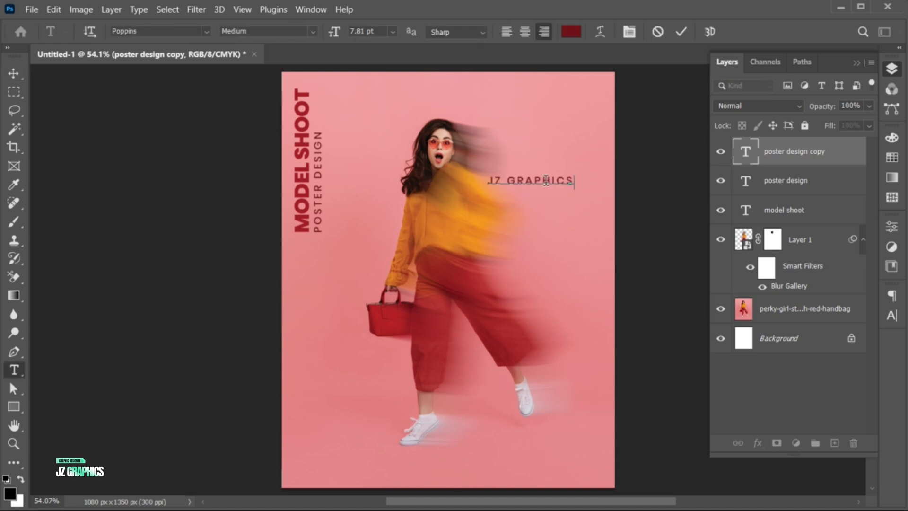
key(ctrl+a)
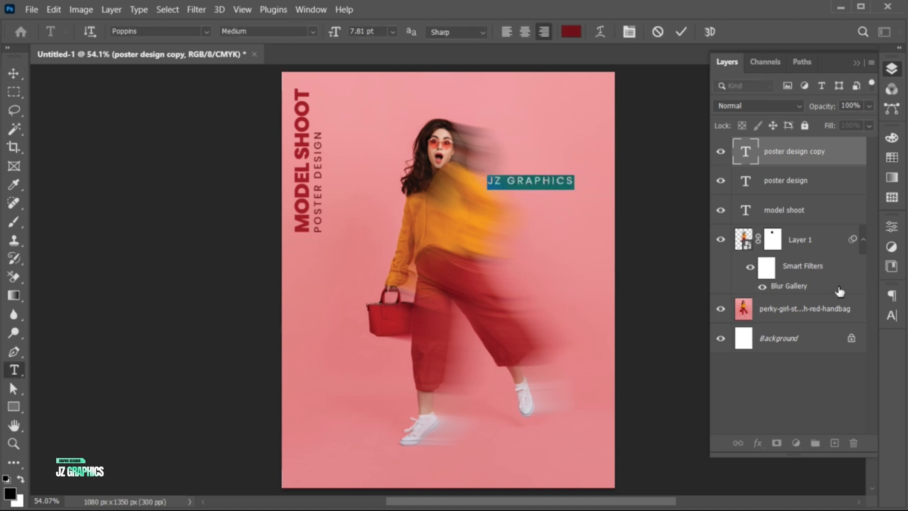
click(885, 312)
click(853, 321)
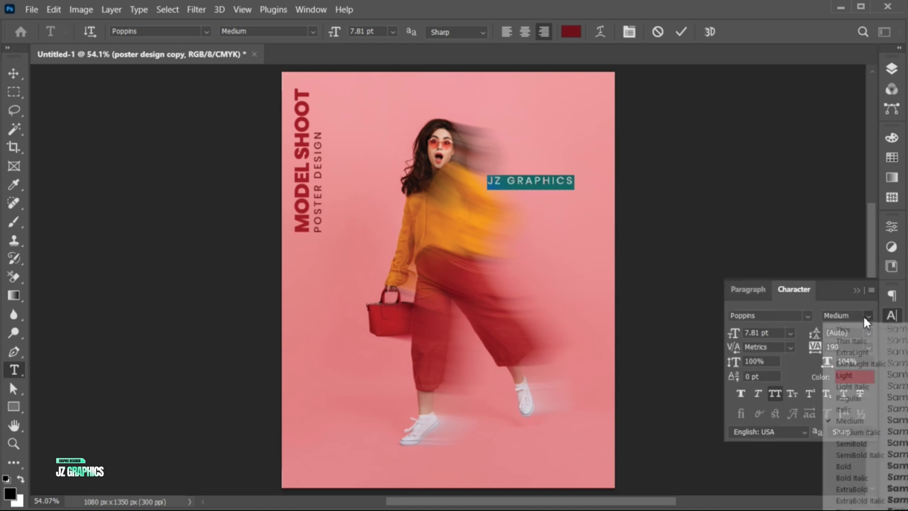
click(851, 443)
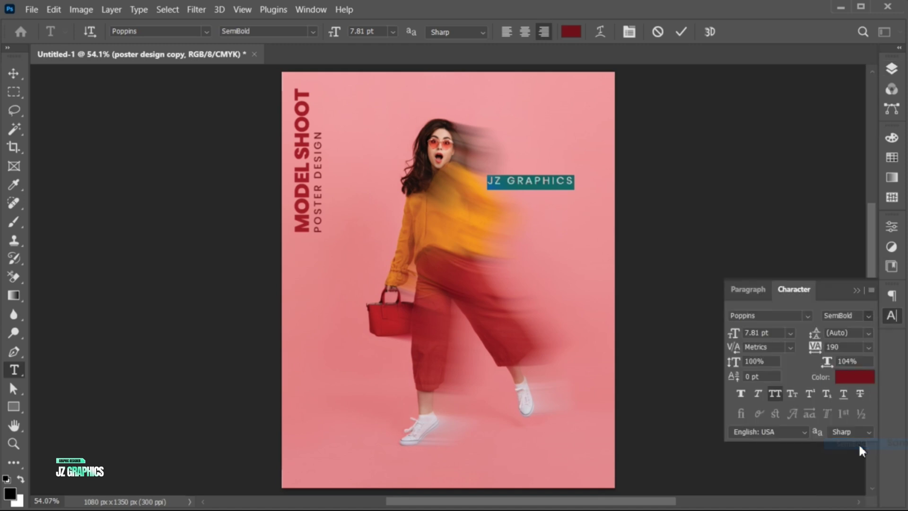
click(869, 315)
click(849, 466)
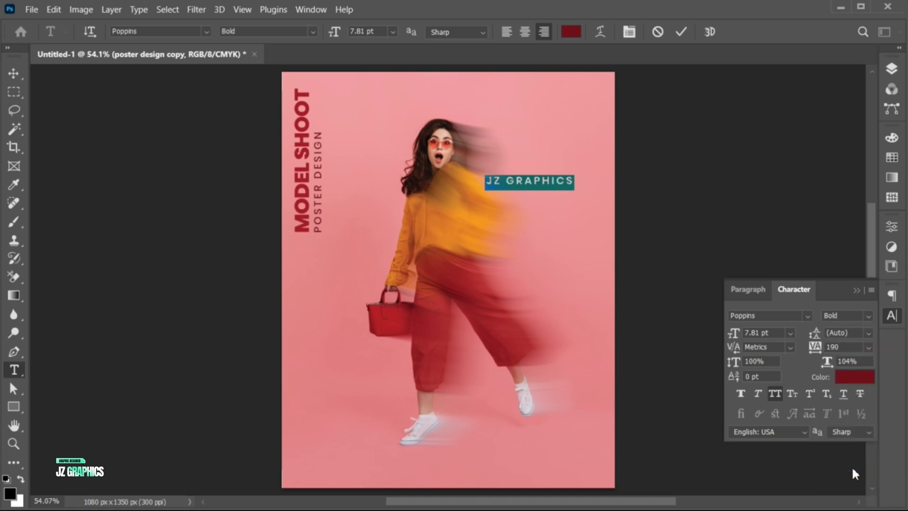
click(682, 32)
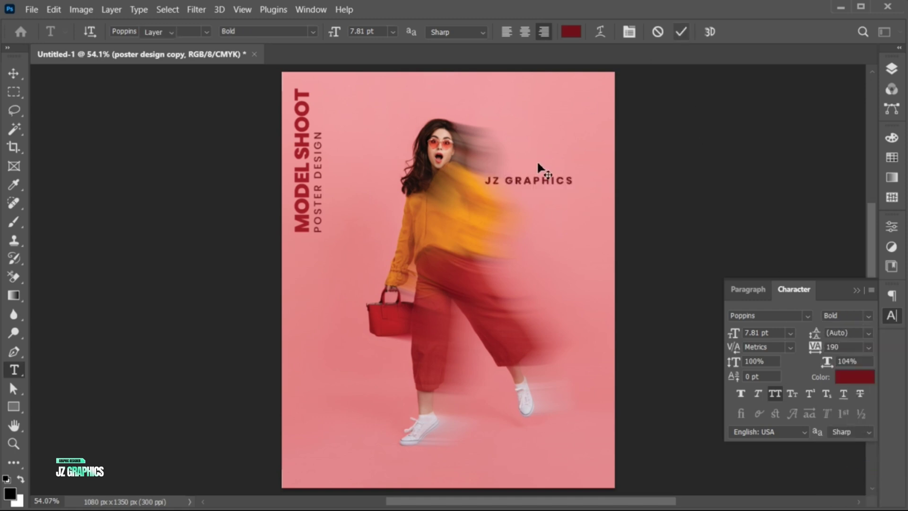
Step: Move JZ GRAPHICS to the canvas's upper-right corner and set its font size to 6 pt with tracking 230
key(v)
drag(536, 187, 560, 95)
double_click(560, 95)
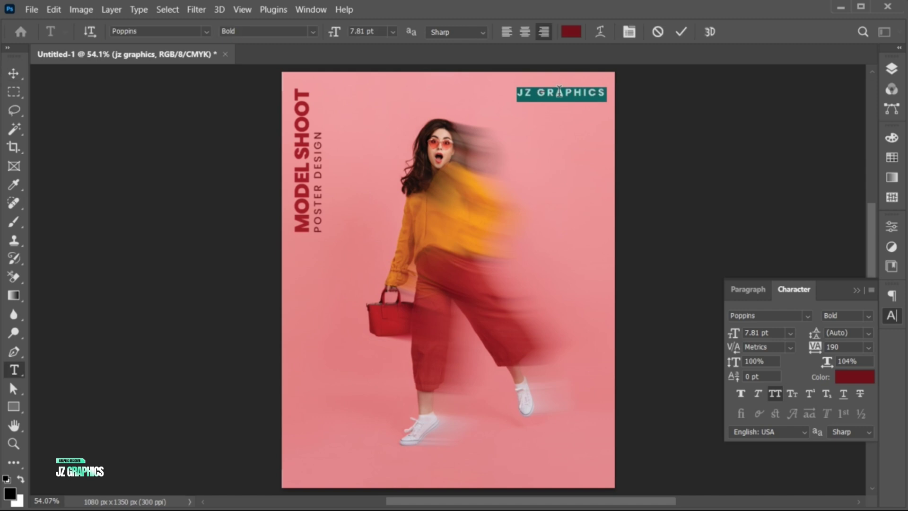
key(Return)
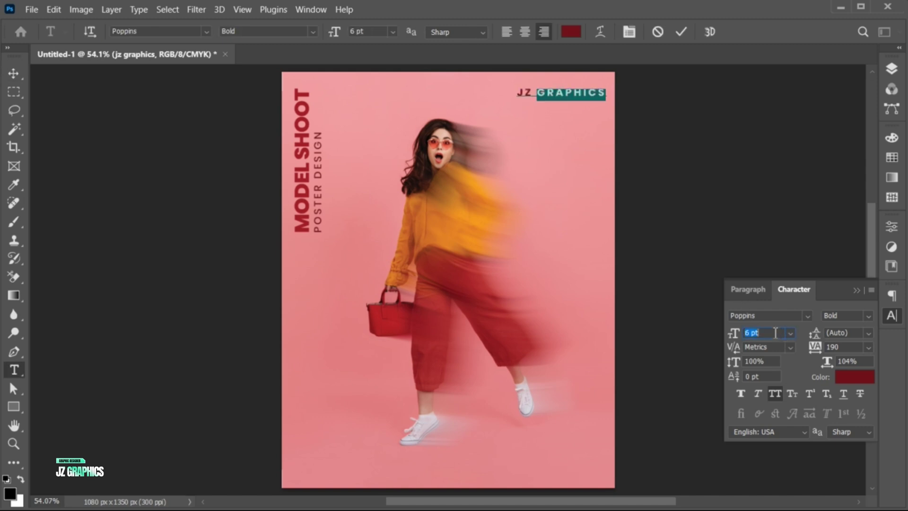
key(Down)
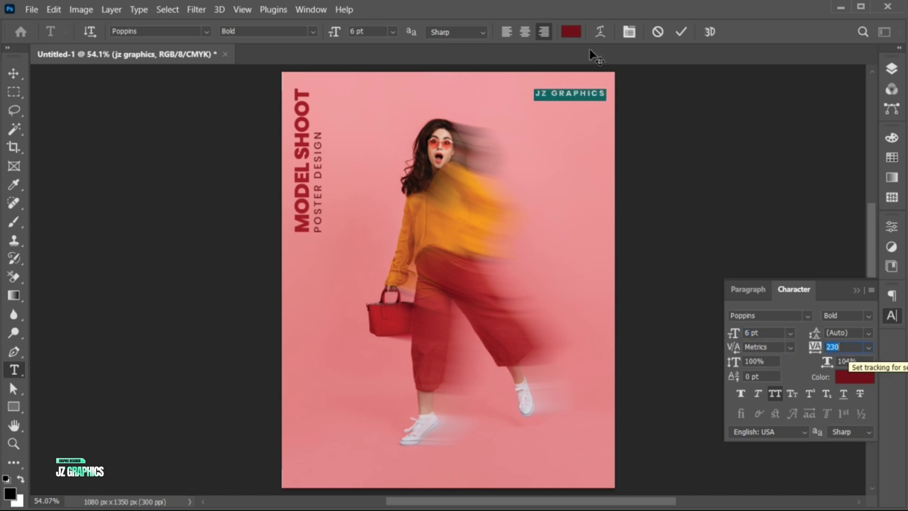
Step: Recolor the JZ GRAPHICS text red a02a19 and nudge it slightly up in the canvas's upper-right corner
click(571, 32)
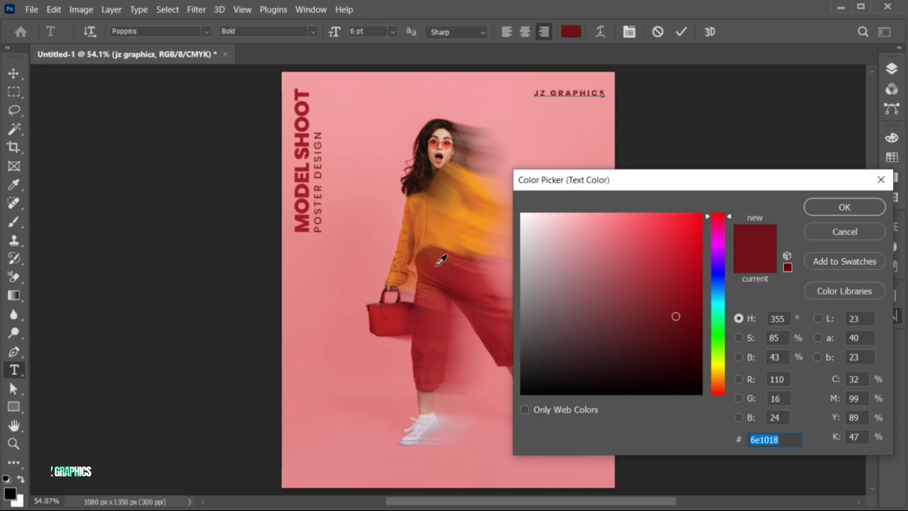
text(992616)
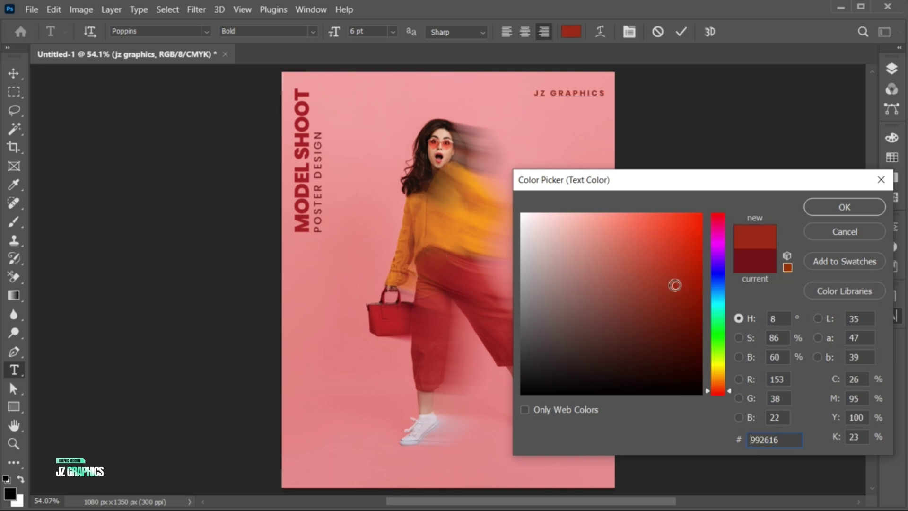
click(675, 281)
click(835, 213)
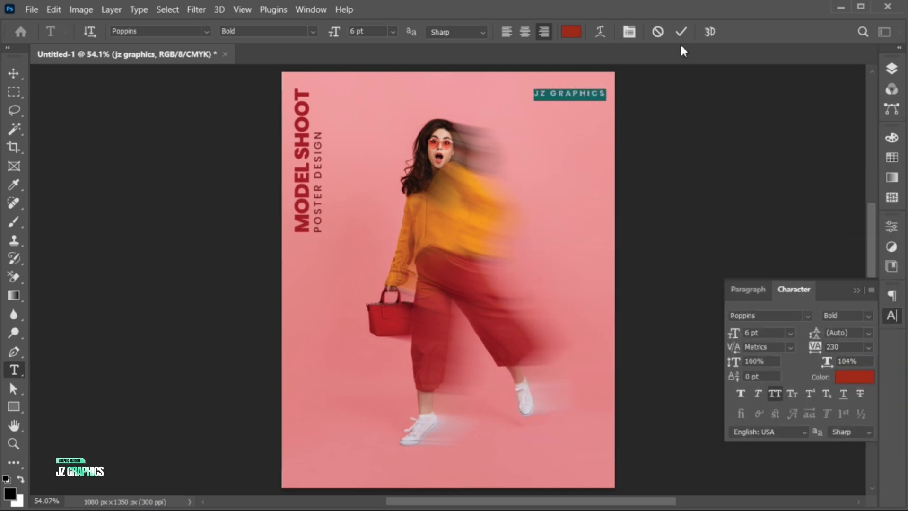
key(v)
drag(577, 97, 577, 96)
Step: Place barcode.png as an embedded image and scale it down into the canvas's lower-right corner
click(32, 9)
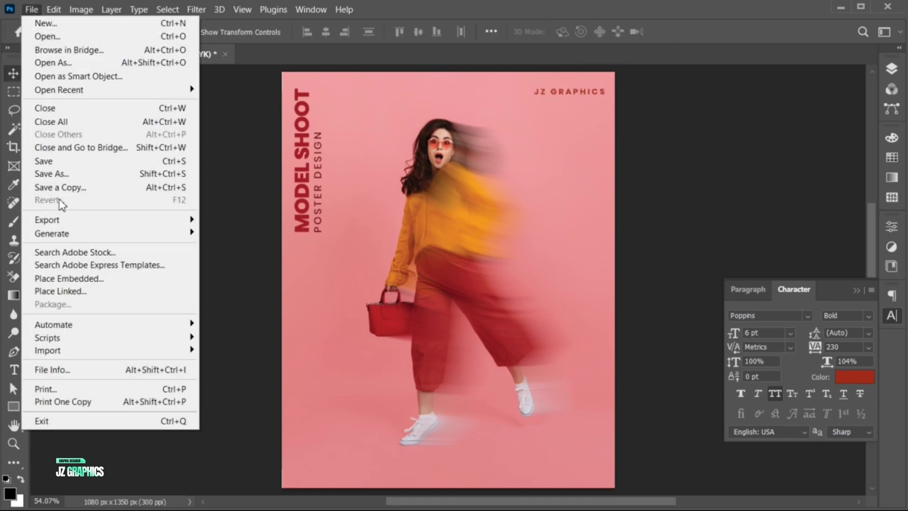
click(77, 279)
click(334, 151)
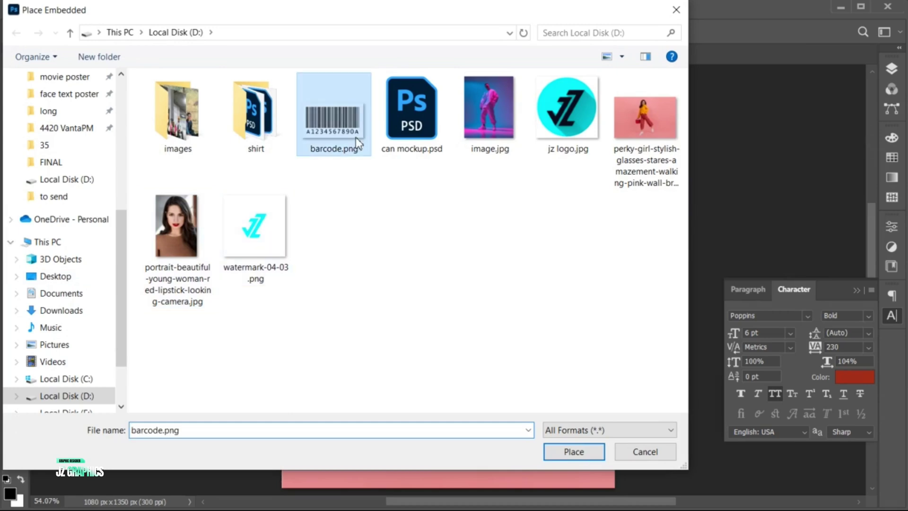
click(574, 451)
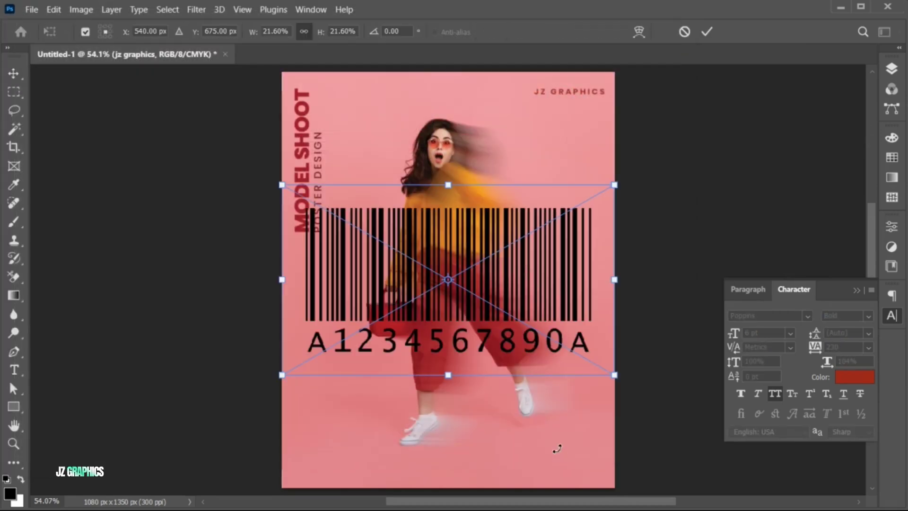
drag(601, 373, 576, 465)
key(Return)
key(ctrl+t)
key(Return)
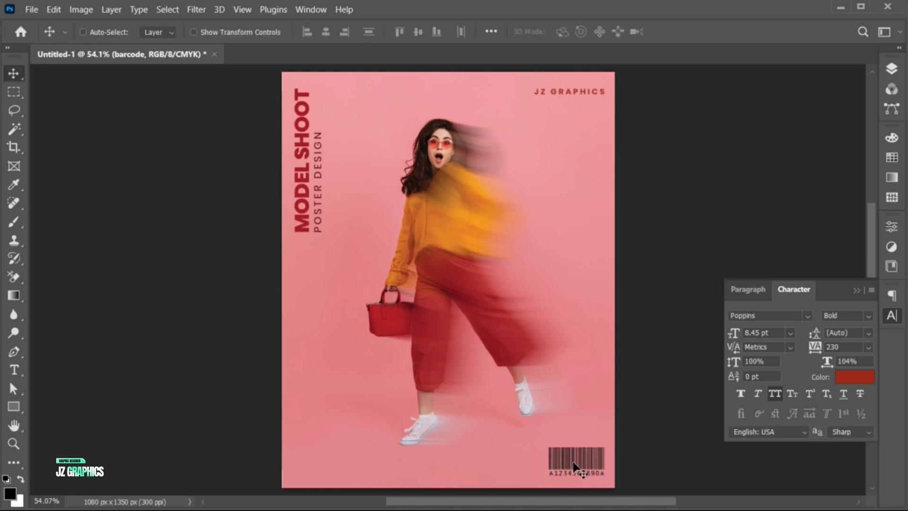
Step: Add a Lorem ipsum paragraph text box in the canvas's lower-left corner, level with the barcode, and left-align its text
click(855, 289)
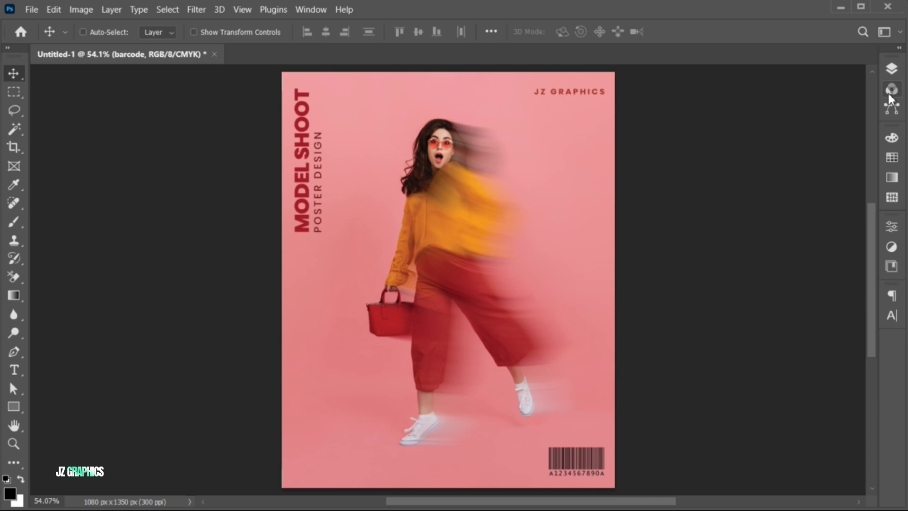
click(15, 368)
drag(294, 447, 381, 474)
key(Escape)
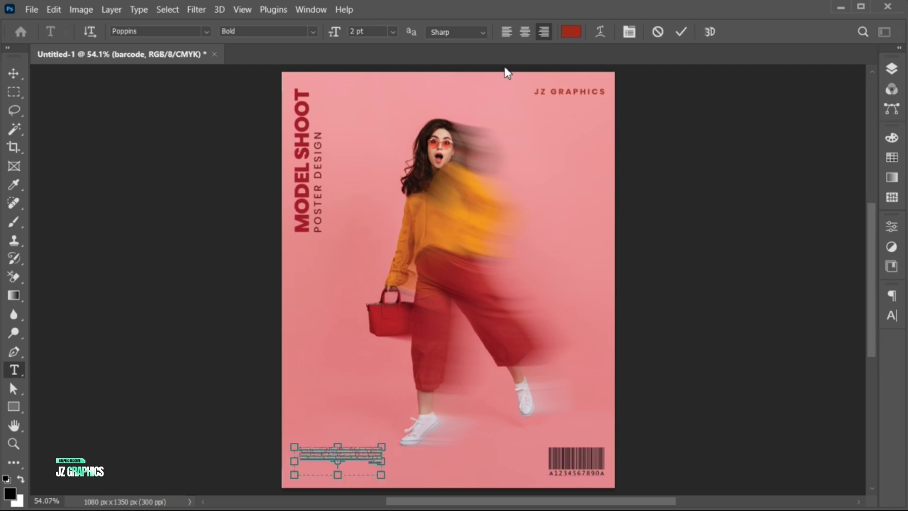
click(509, 30)
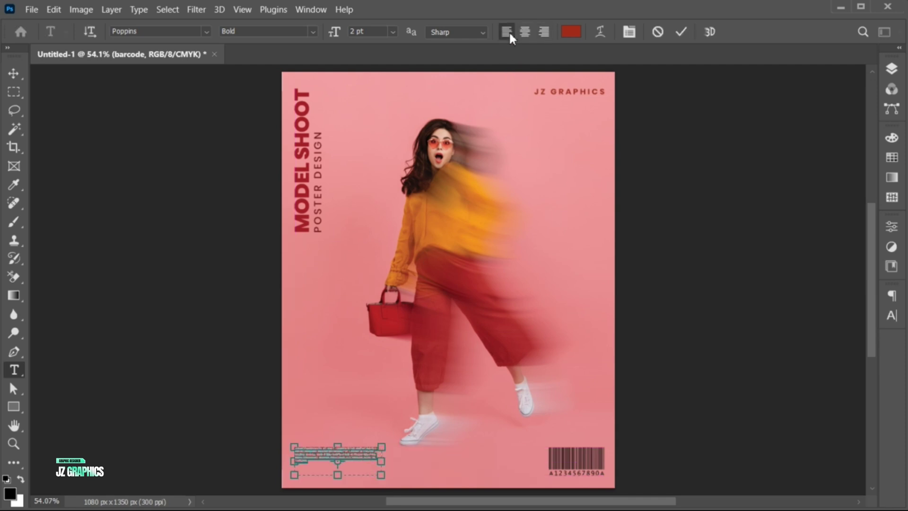
Step: Set the Lorem ipsum paragraph in Poppins Regular with a font size of 2.4 pt
click(889, 318)
click(867, 315)
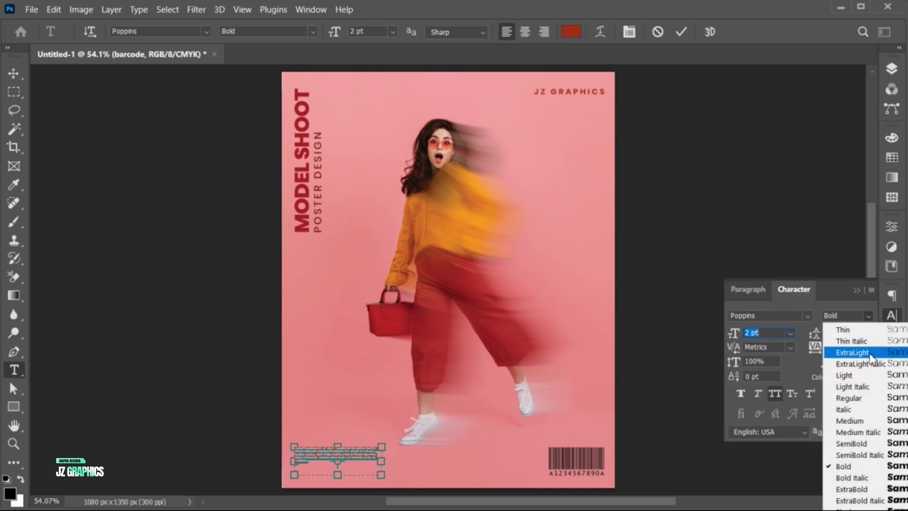
click(856, 398)
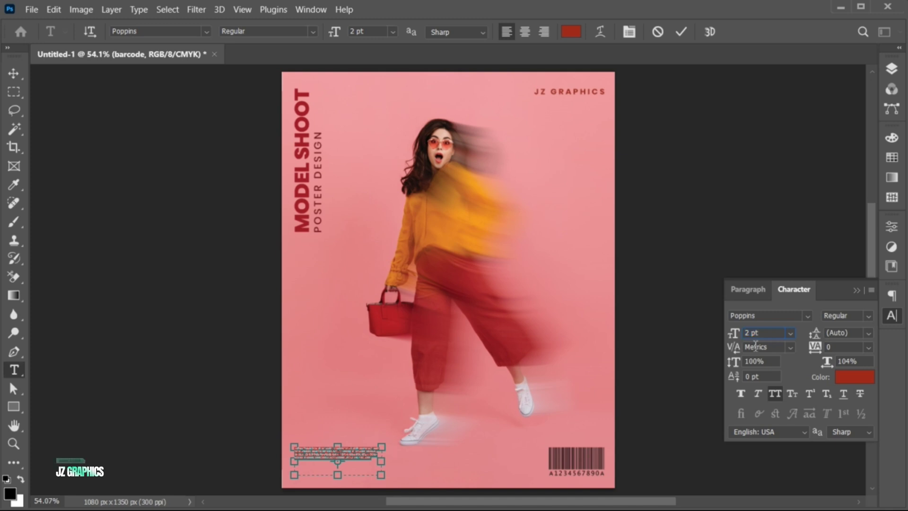
click(359, 460)
key(ctrl+a)
key(Up)
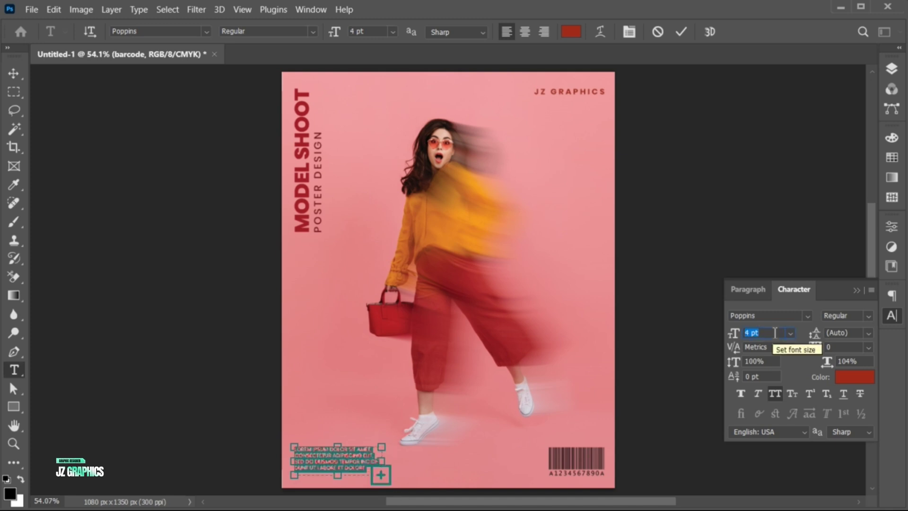
key(Return)
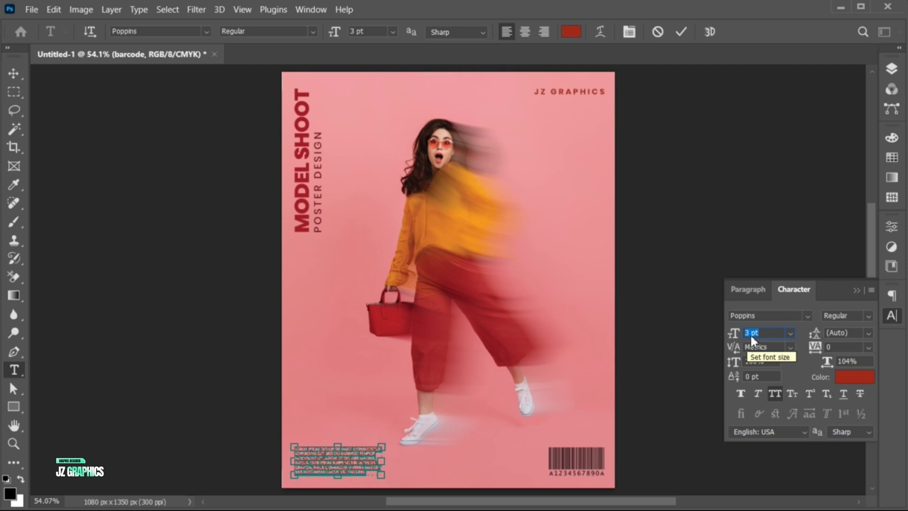
drag(744, 332, 740, 332)
text(.4)
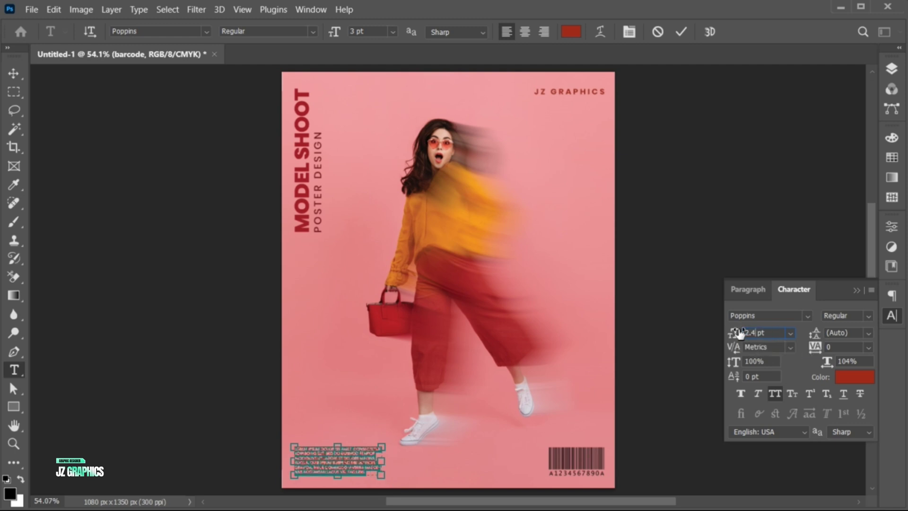
key(Return)
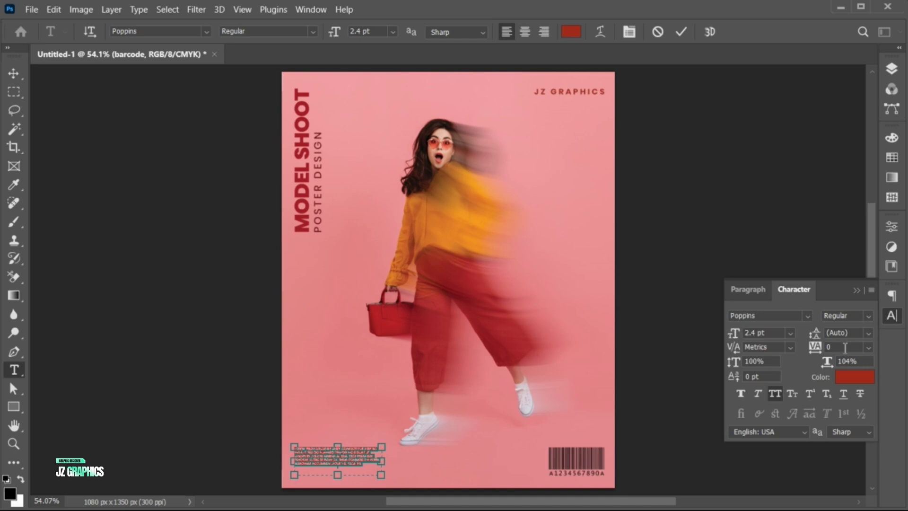
Step: Set the Lorem ipsum paragraph's tracking to -20 and recolor it dark red 872416
key(BackSpace)
text(-20)
key(Return)
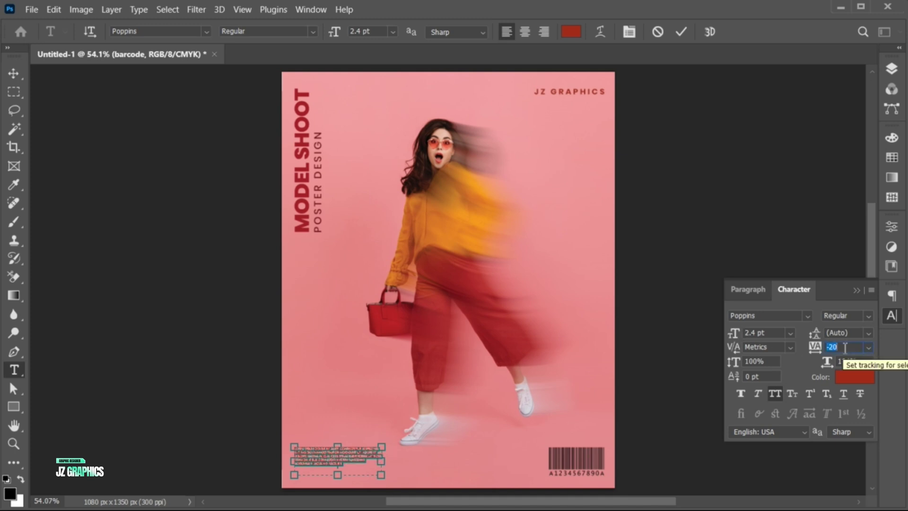
click(851, 375)
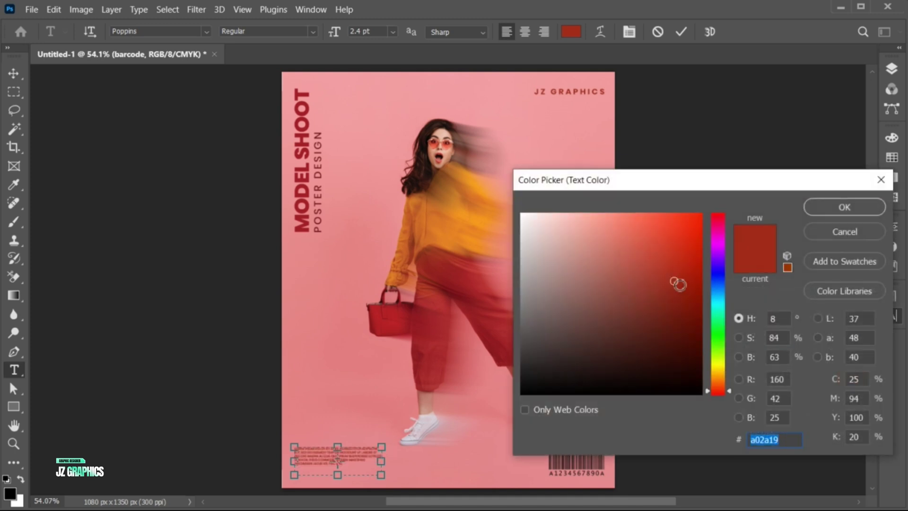
drag(679, 283, 674, 300)
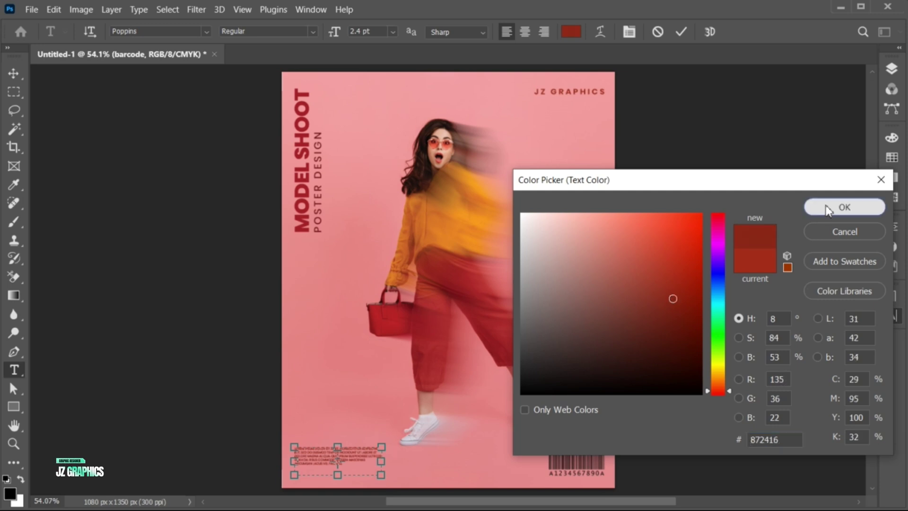
click(844, 206)
Step: Change the Lorem ipsum paragraph's font style to Poppins Light and commit the text
click(870, 316)
click(856, 370)
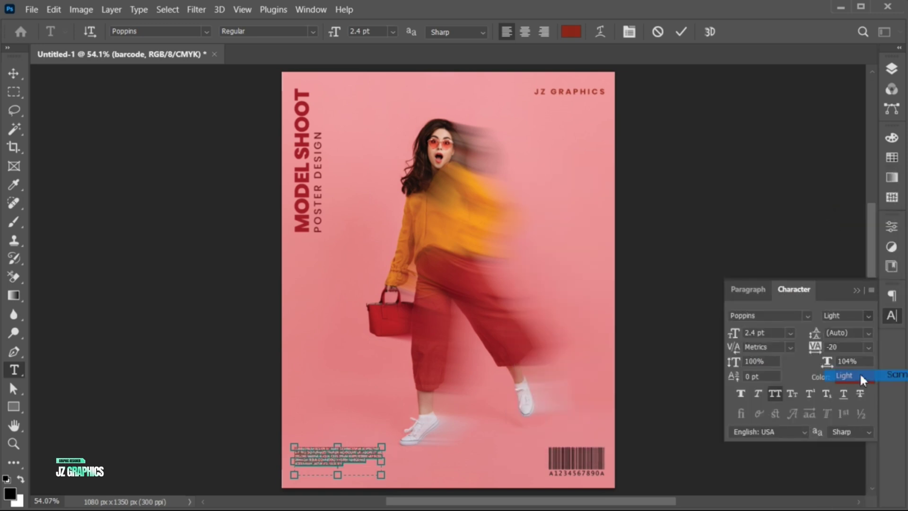
click(673, 418)
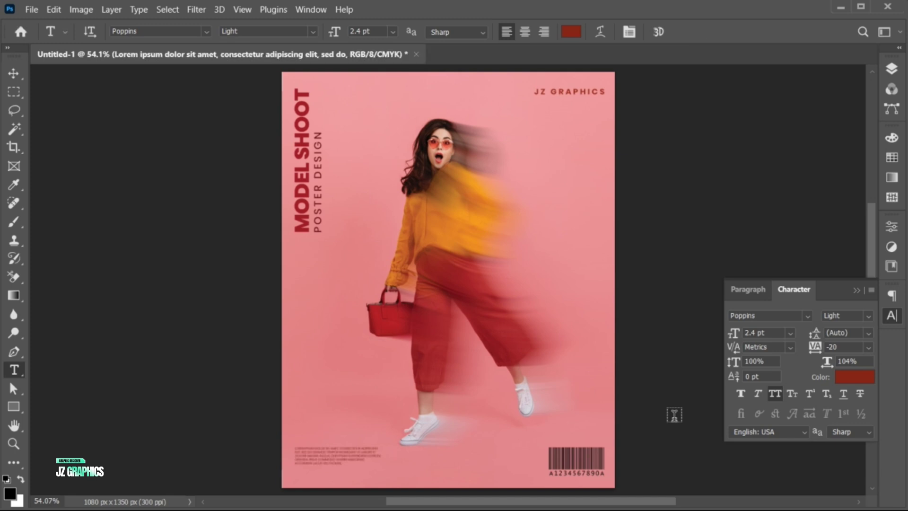
Step: Lengthen the Lorem ipsum paragraph with more pasted placeholder text and shift it slightly down in the canvas's lower-left corner
click(337, 456)
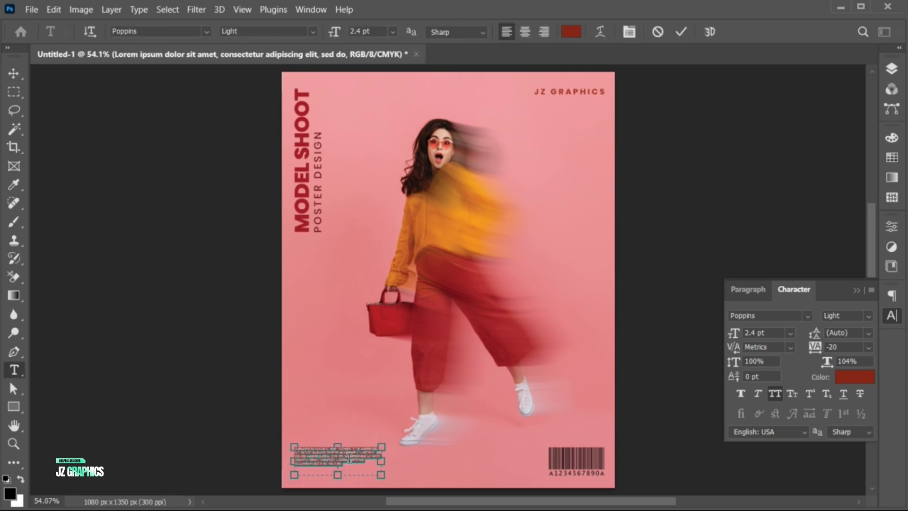
shift+click(373, 473)
click(355, 462)
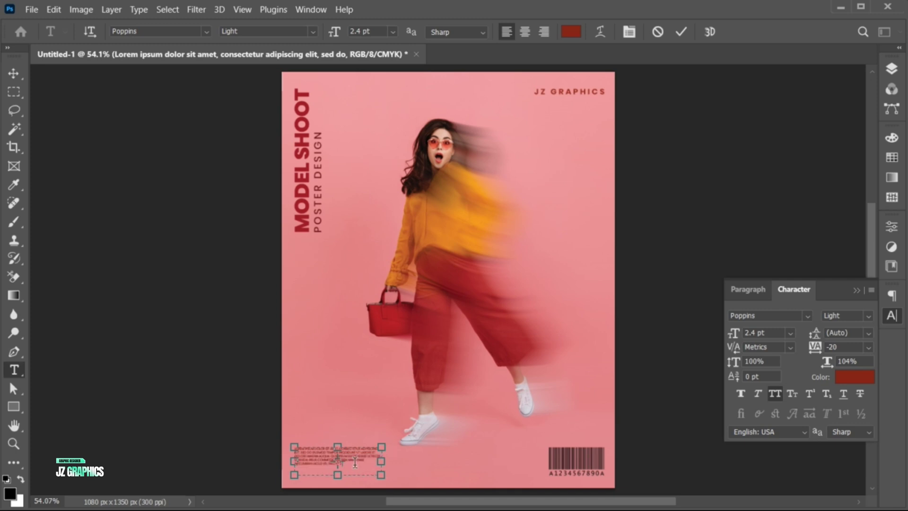
key(ctrl+v)
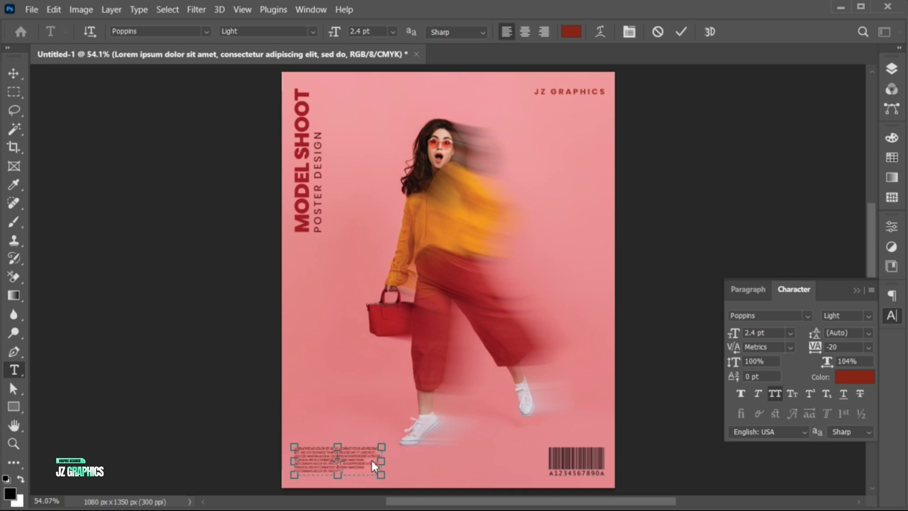
drag(389, 463, 350, 462)
key(ctrl+Return)
key(v)
click(856, 289)
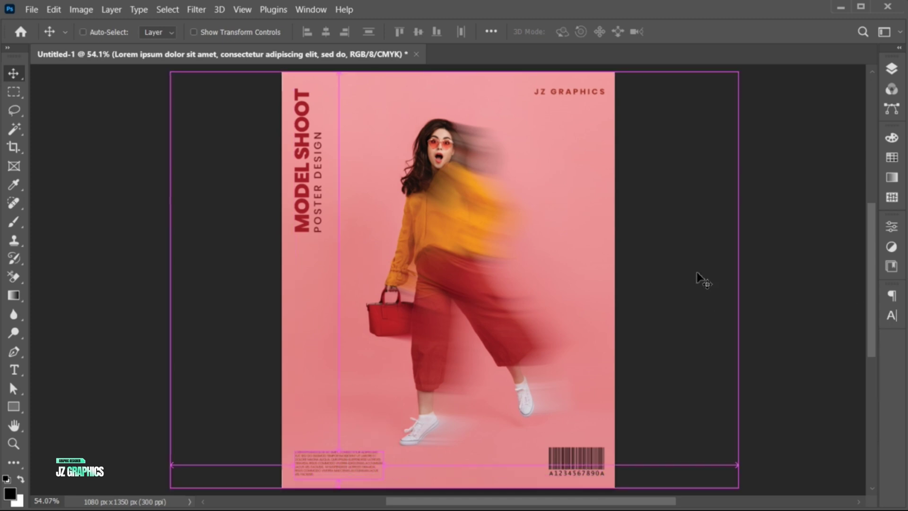
click(891, 69)
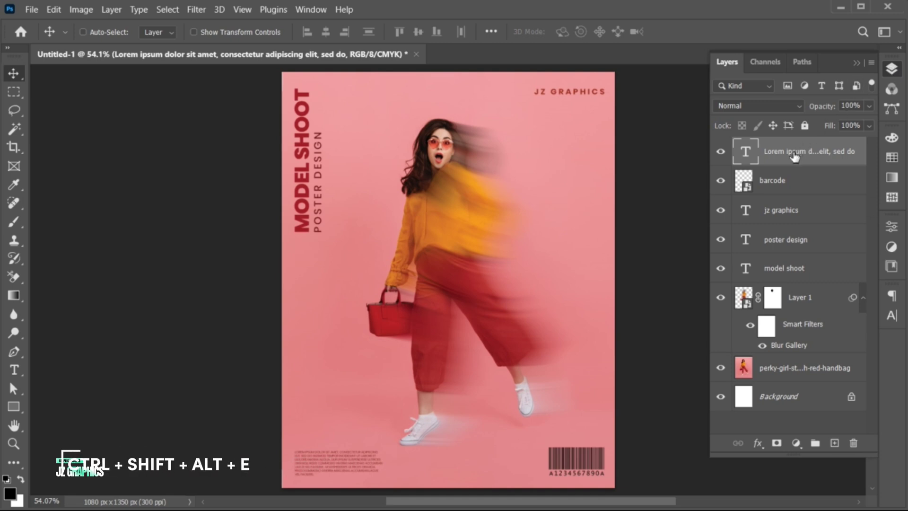
Step: Stamp all visible layers into a new merged layer above the Lorem ipsum text and convert it to a smart object
key(ctrl+shift+alt+e)
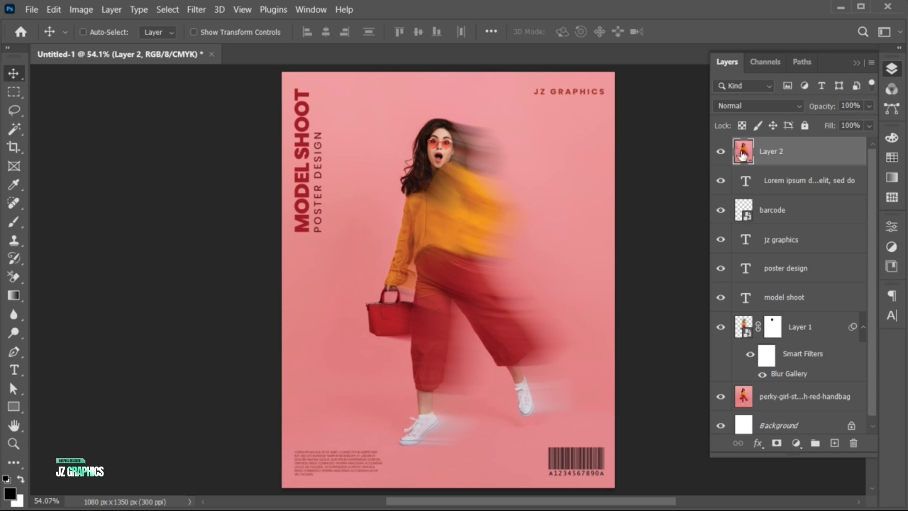
right_click(764, 158)
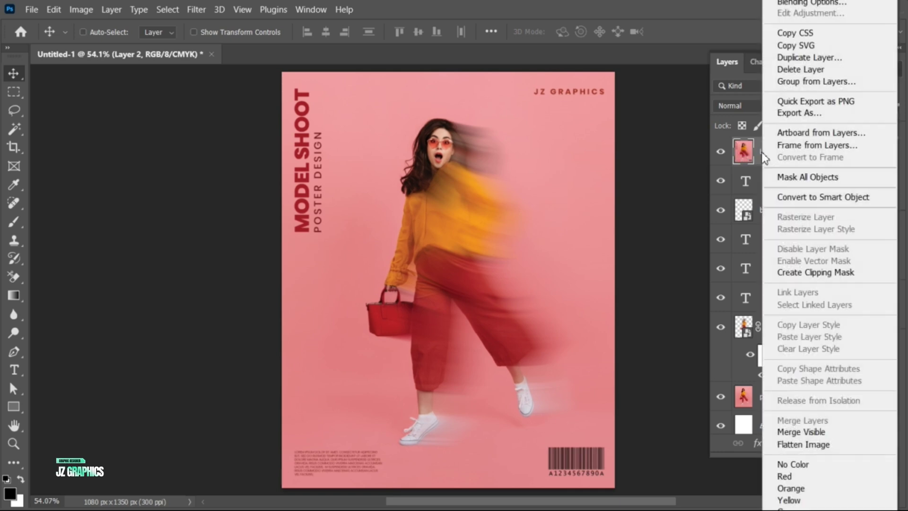
click(796, 202)
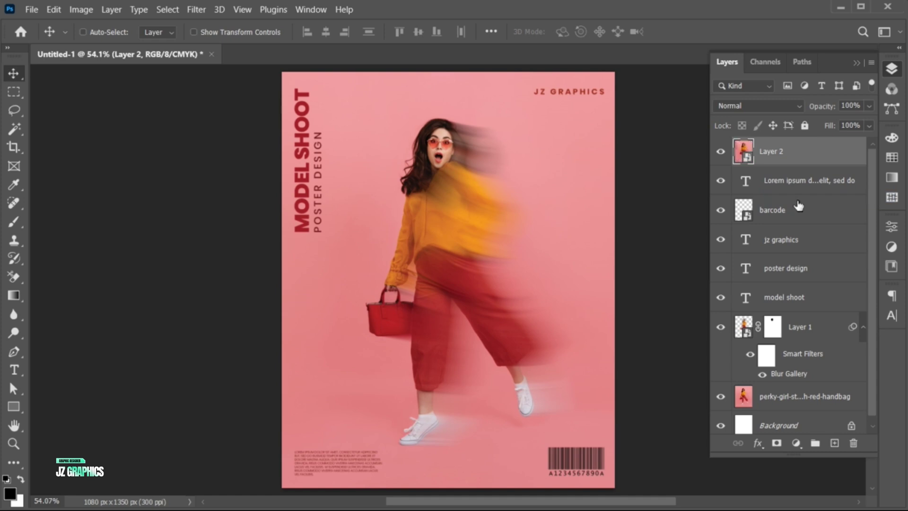
Step: Apply a uniform, monochromatic Add Noise filter to the merged poster layer with a slightly increased amount, and collapse the layer list
click(195, 9)
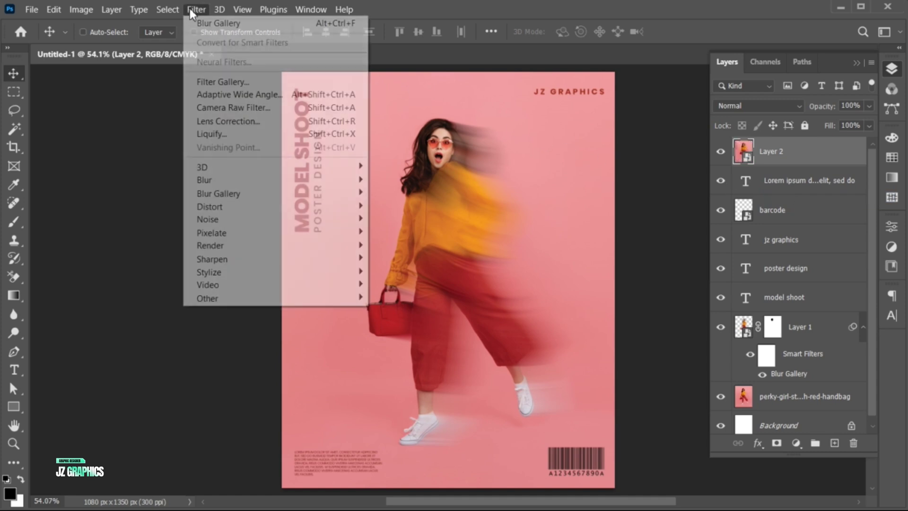
mouse_move(263, 227)
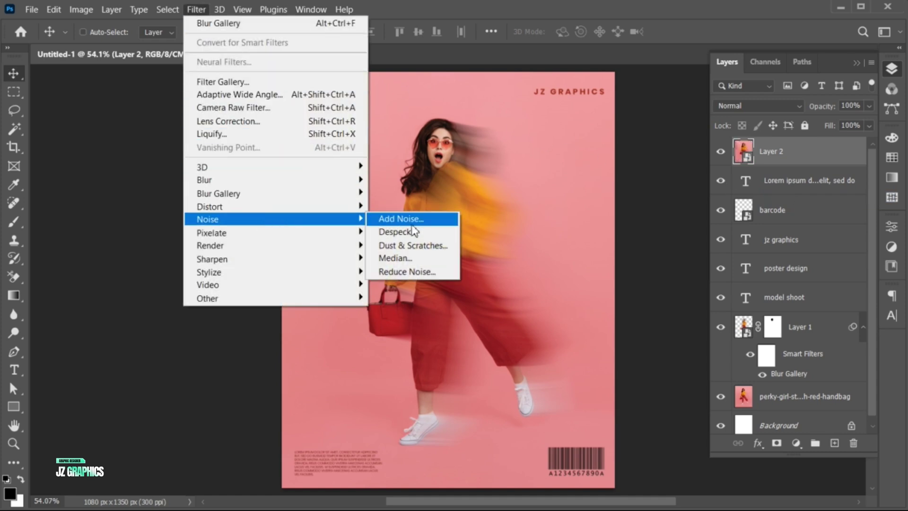
click(437, 223)
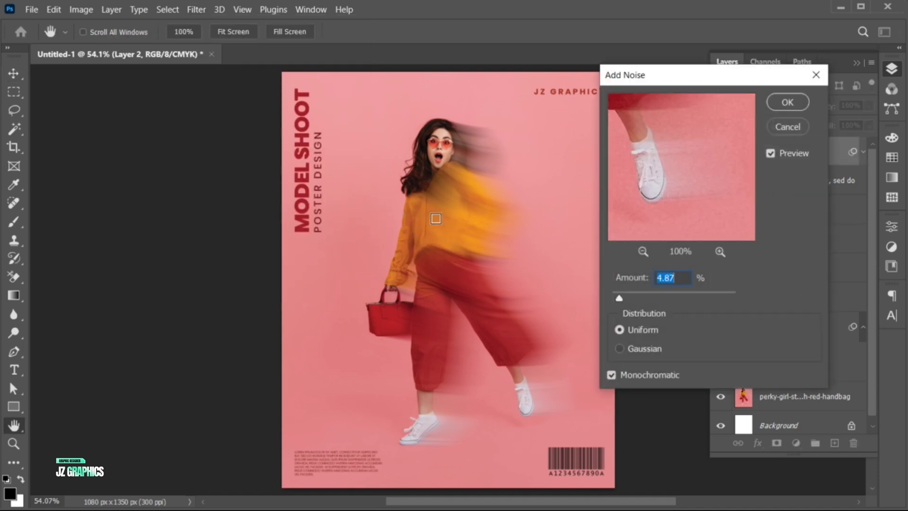
drag(620, 300, 623, 299)
click(788, 103)
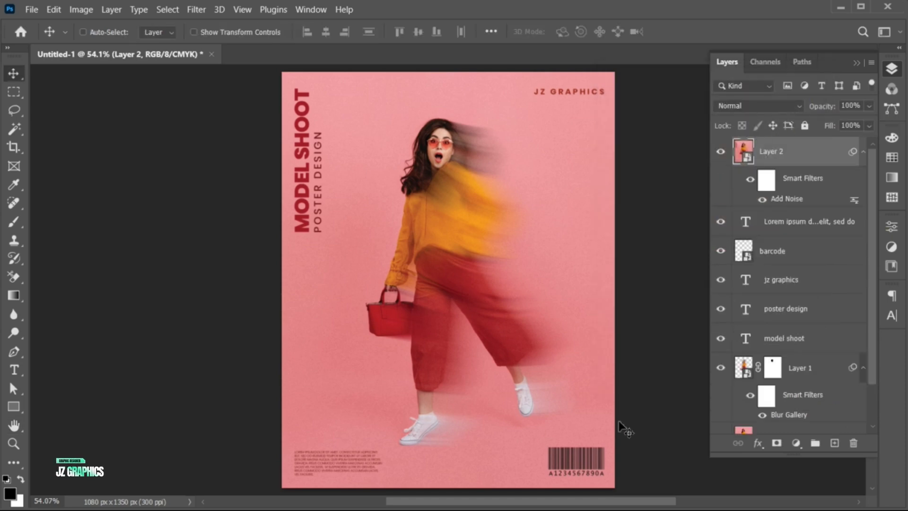
click(854, 62)
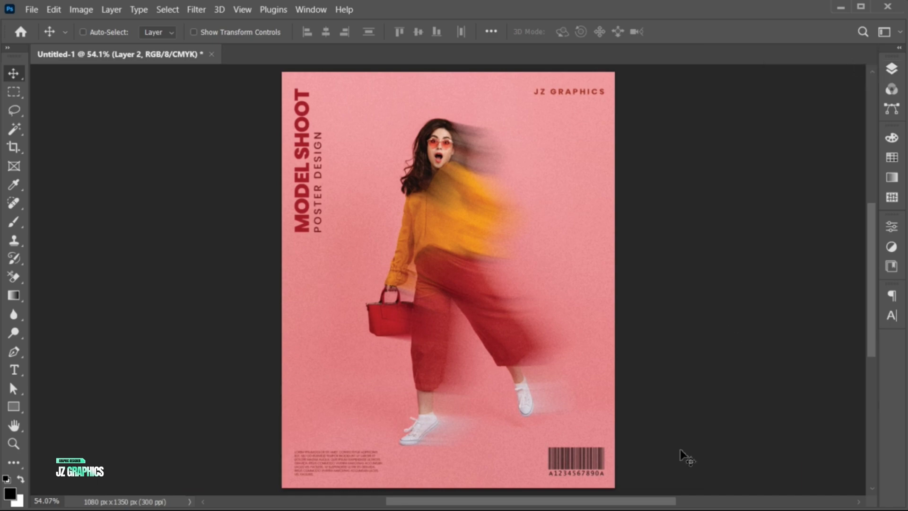